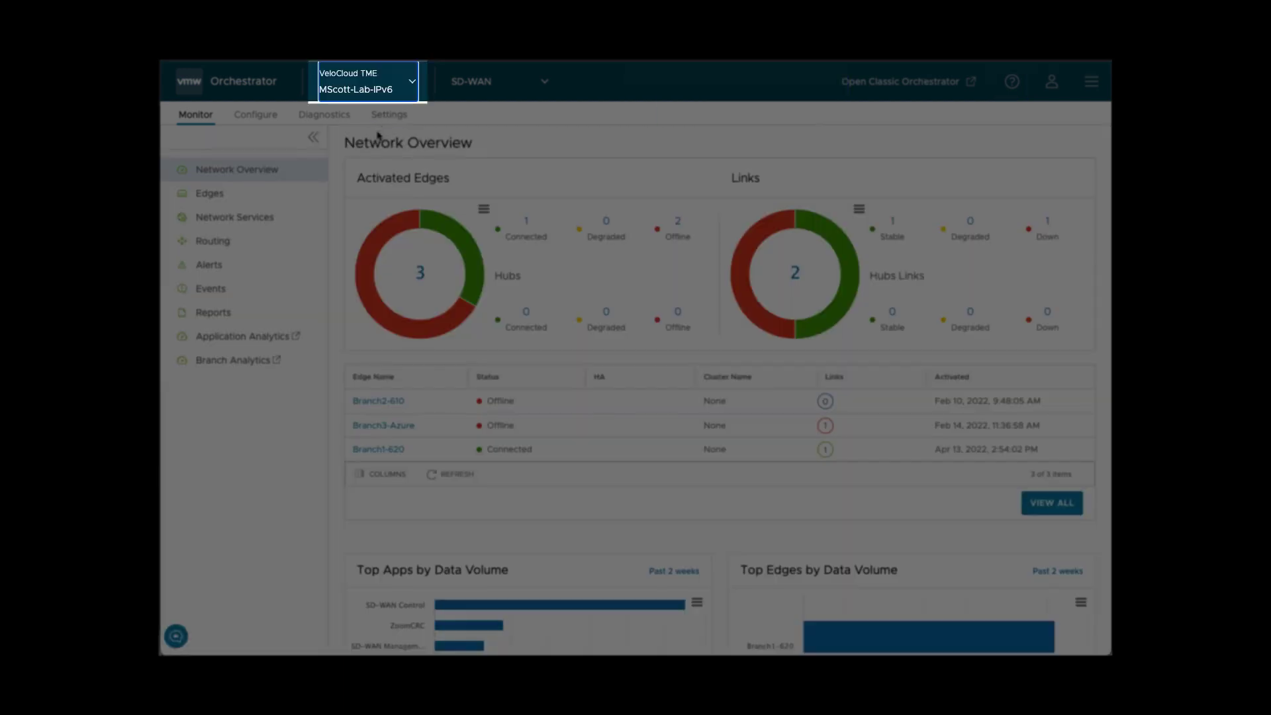
# Look over the enterprise application list, the help and version information, and the signed-in user's account details.
pyautogui.click(546, 83)
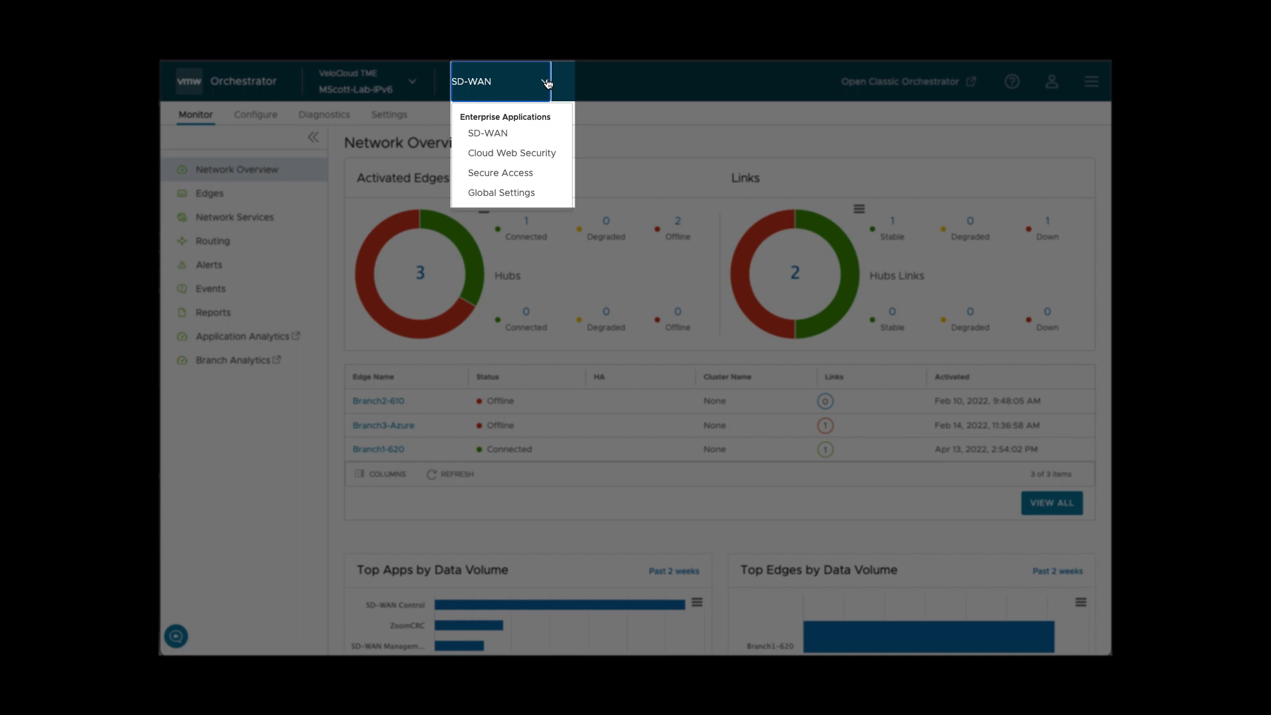
pyautogui.click(504, 133)
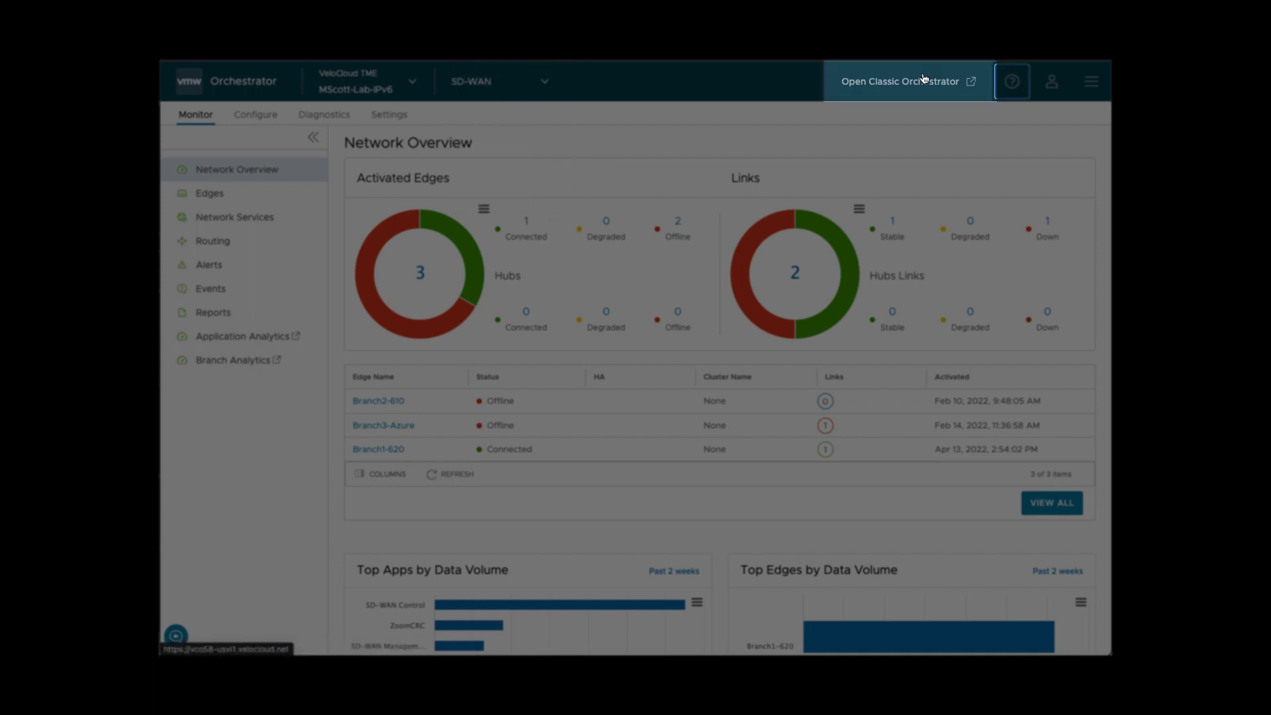
pyautogui.click(1020, 84)
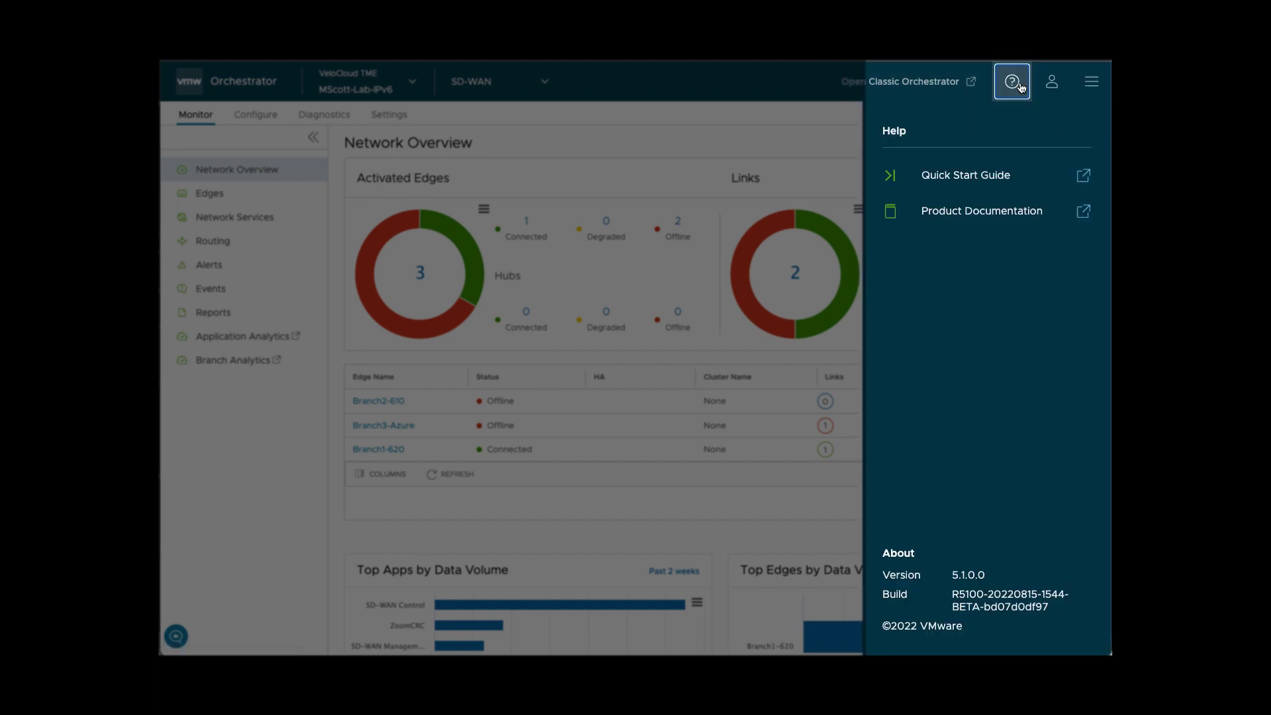
pyautogui.click(1044, 85)
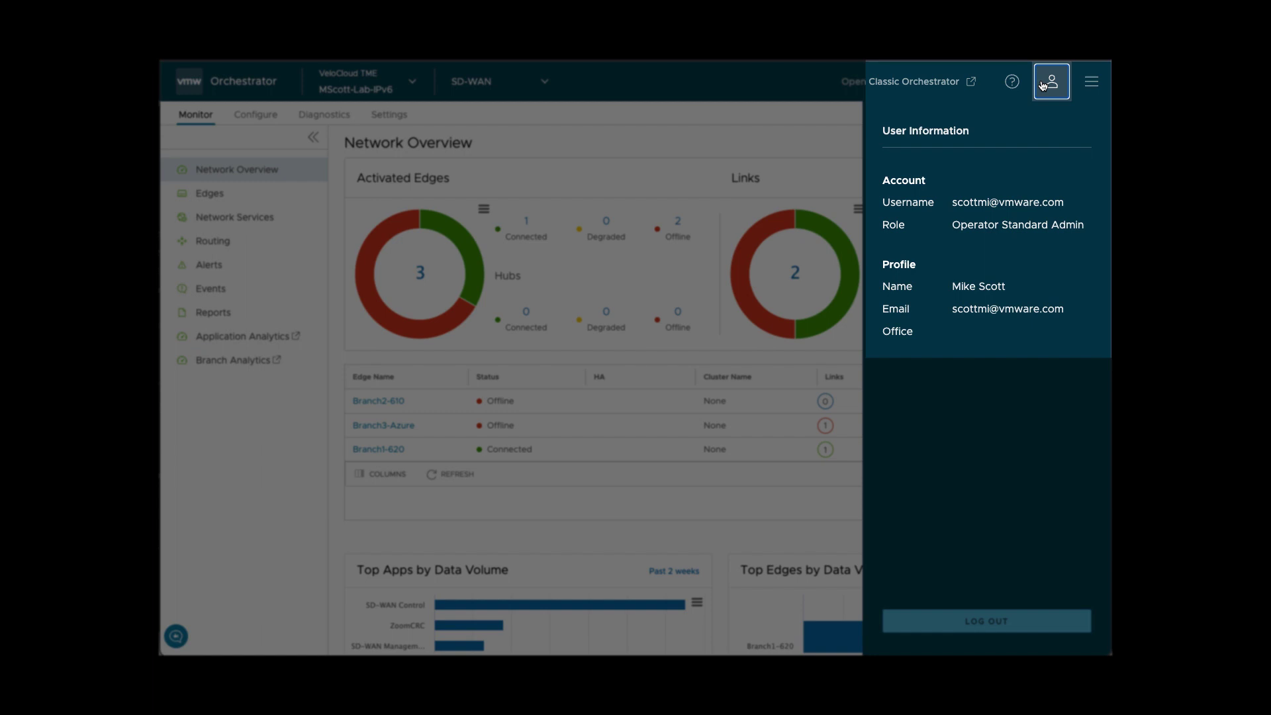
# Preview the top-level menu and the Configure, Diagnostics and Settings tabs, then return to Network Overview.
pyautogui.click(1094, 86)
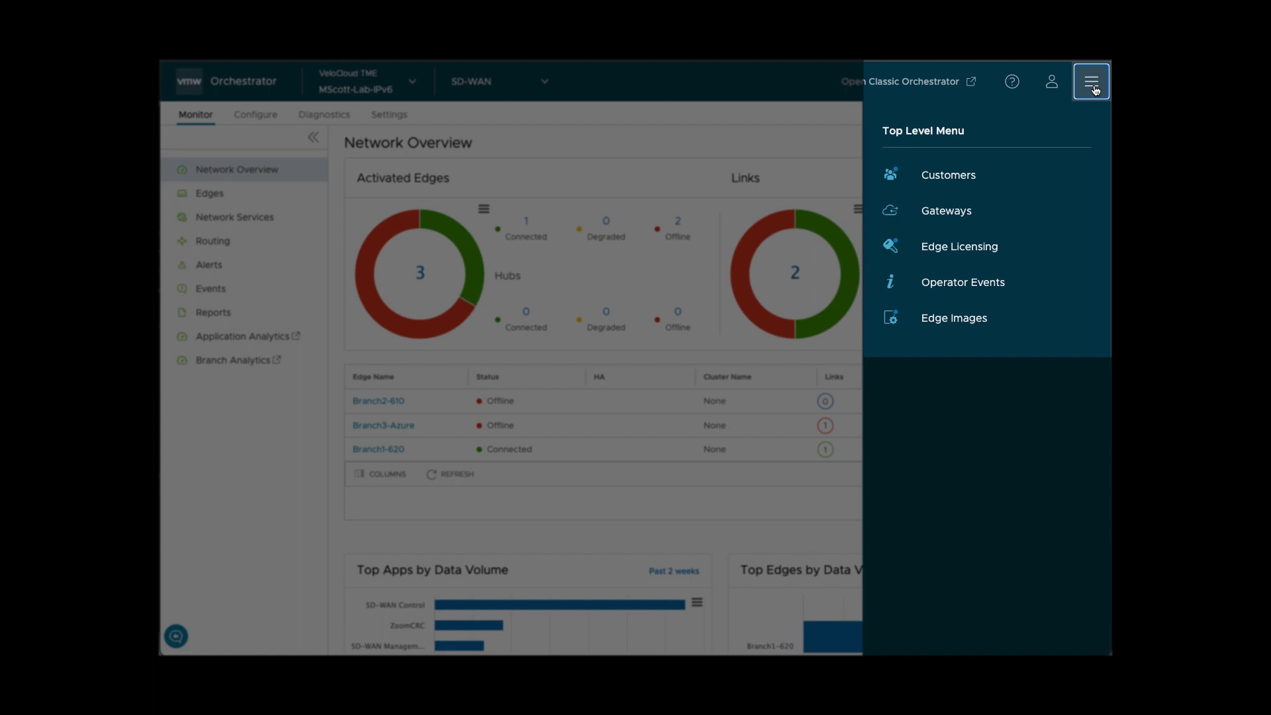
pyautogui.click(1094, 86)
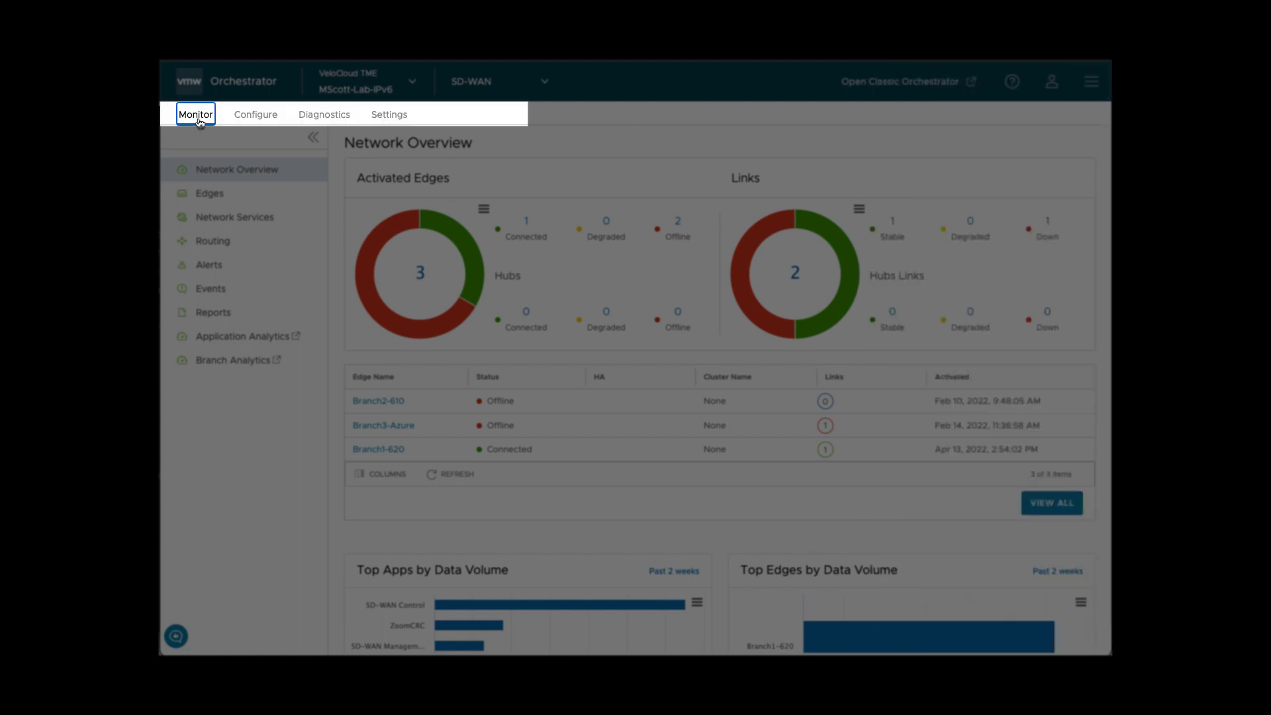
pyautogui.click(253, 116)
pyautogui.click(318, 116)
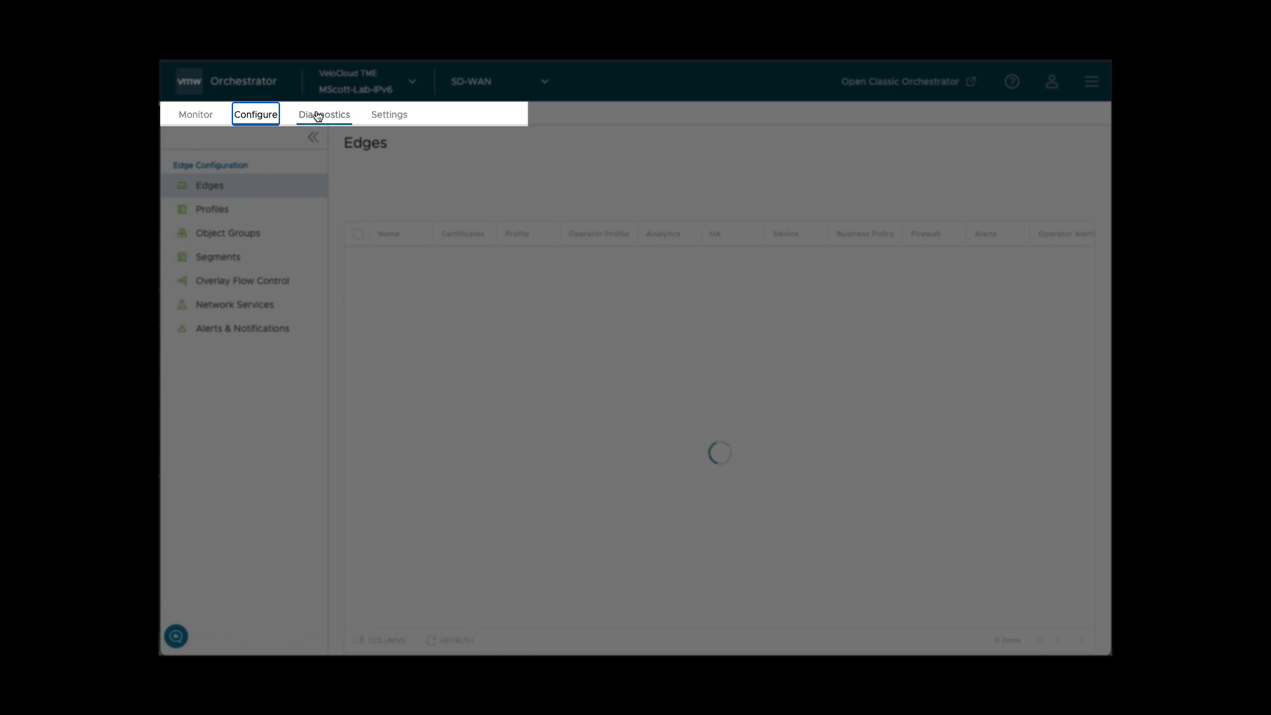
pyautogui.click(390, 116)
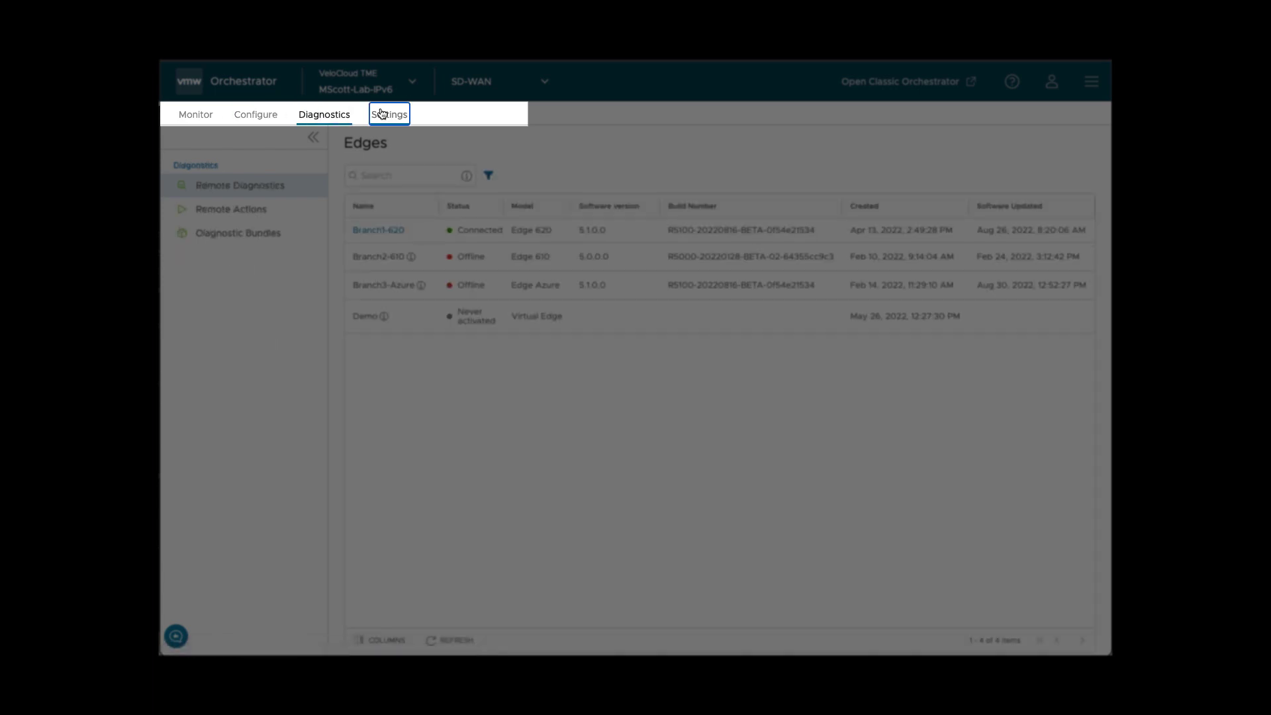
pyautogui.click(177, 118)
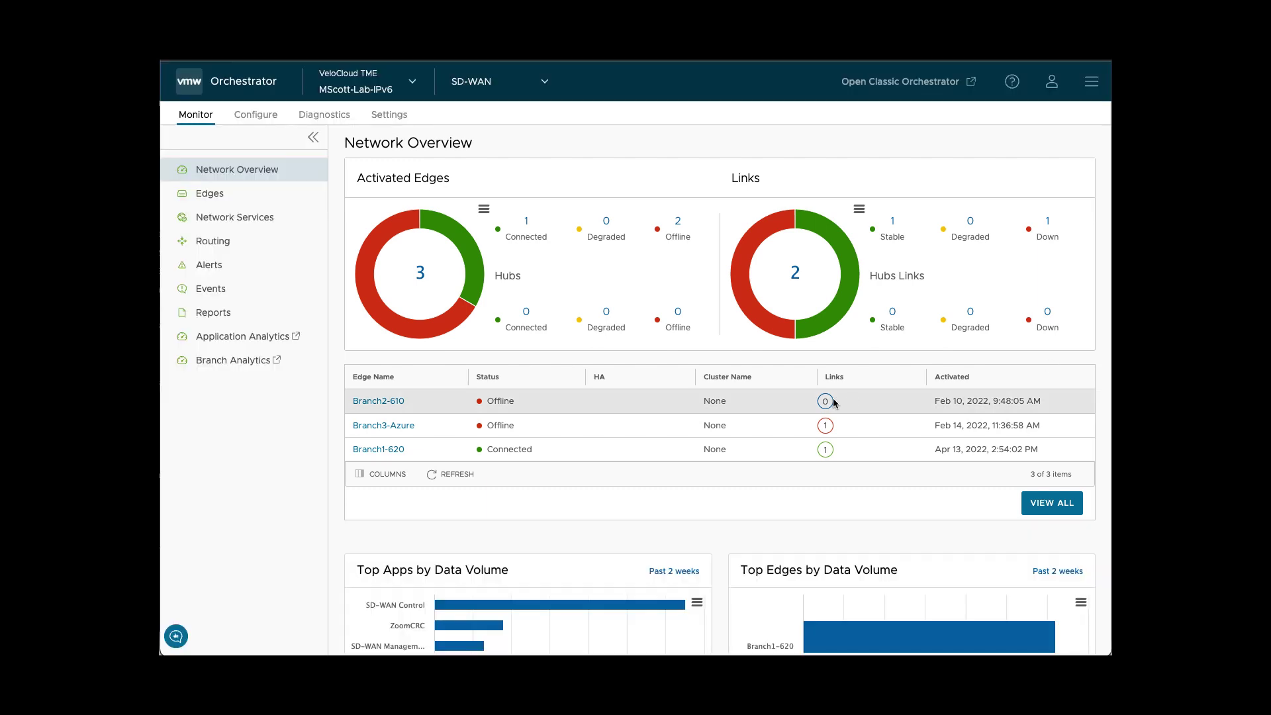
# Scroll through Network Overview, then list all four edges with the Map Distribution map expanded.
pyautogui.scroll(-5, 833, 399)
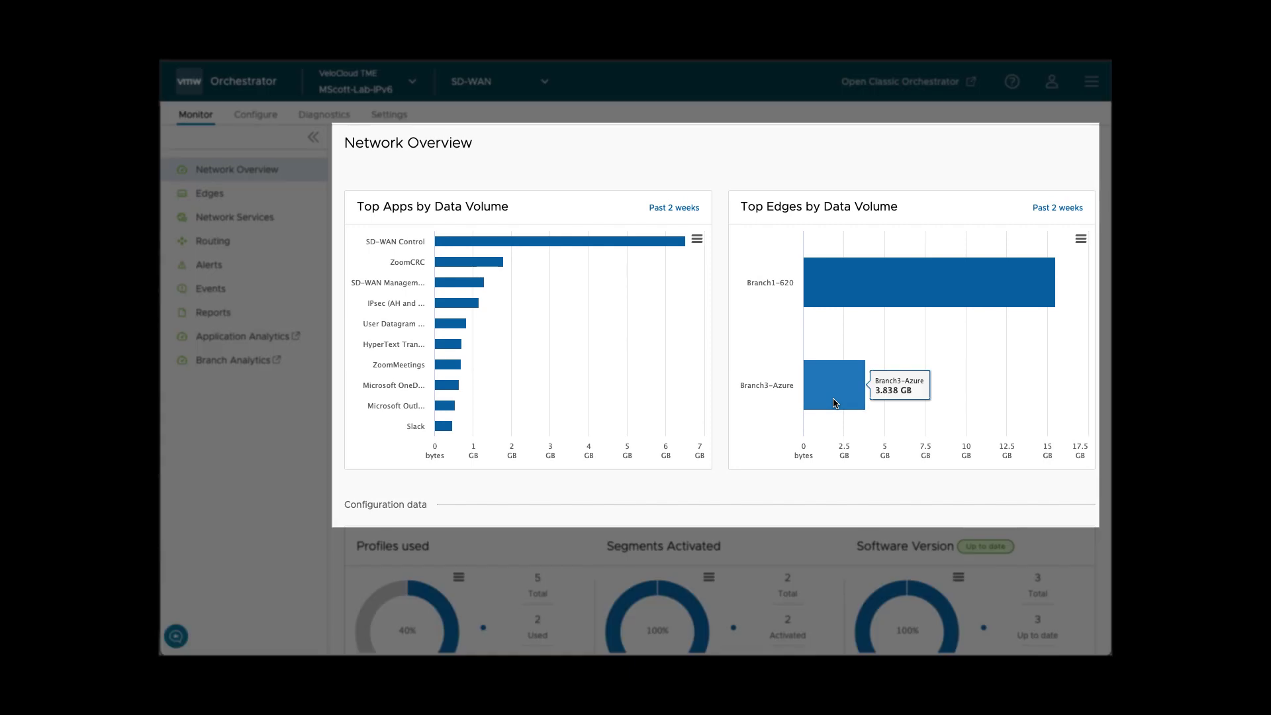
pyautogui.scroll(-3, 833, 403)
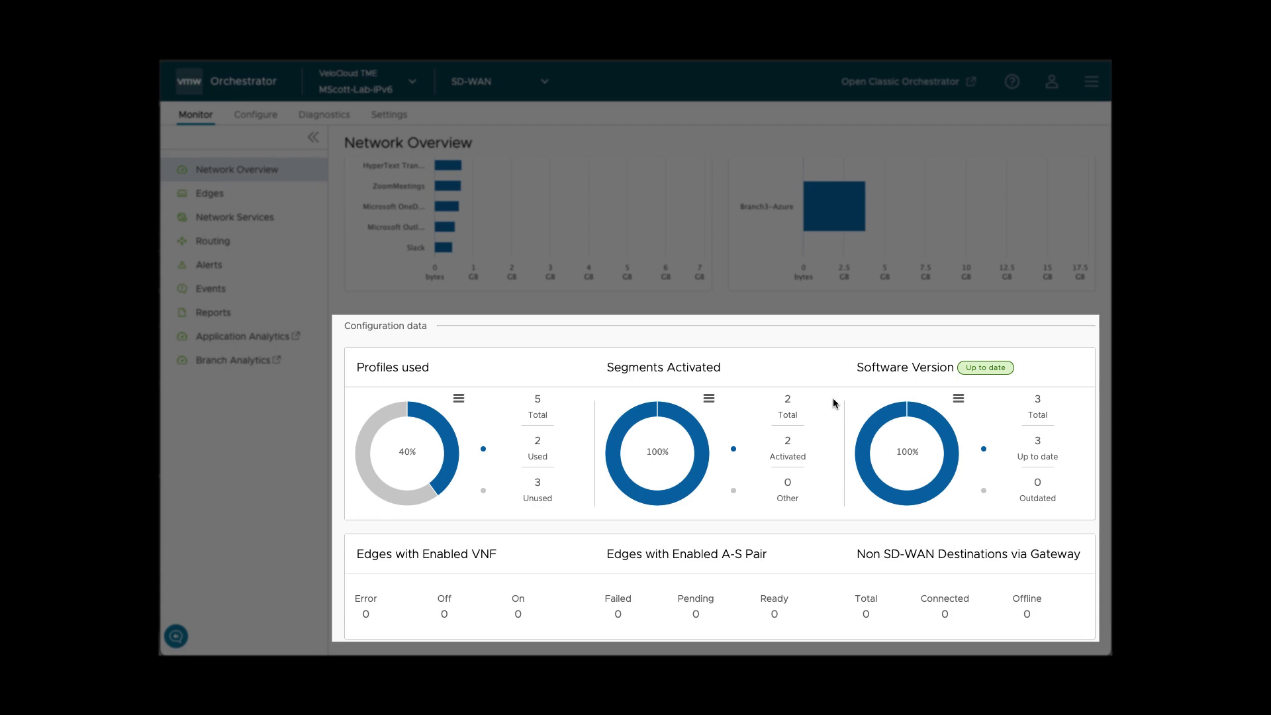
pyautogui.click(282, 174)
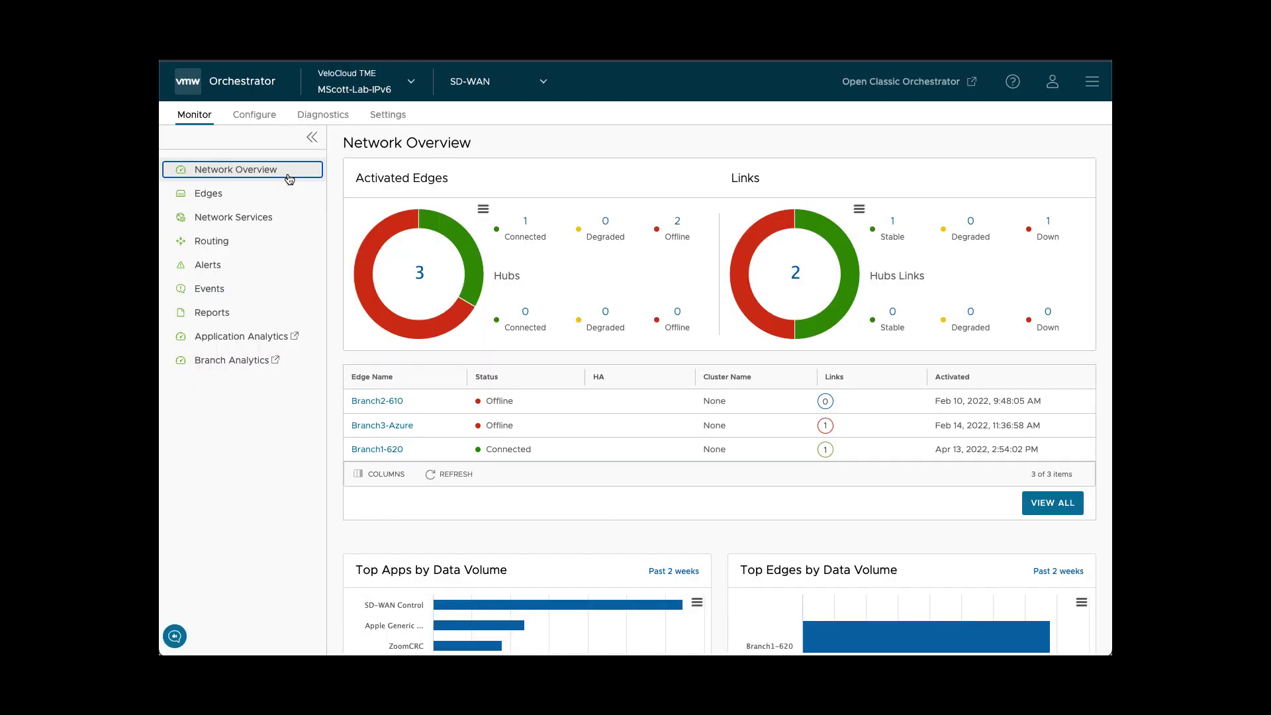
pyautogui.click(212, 205)
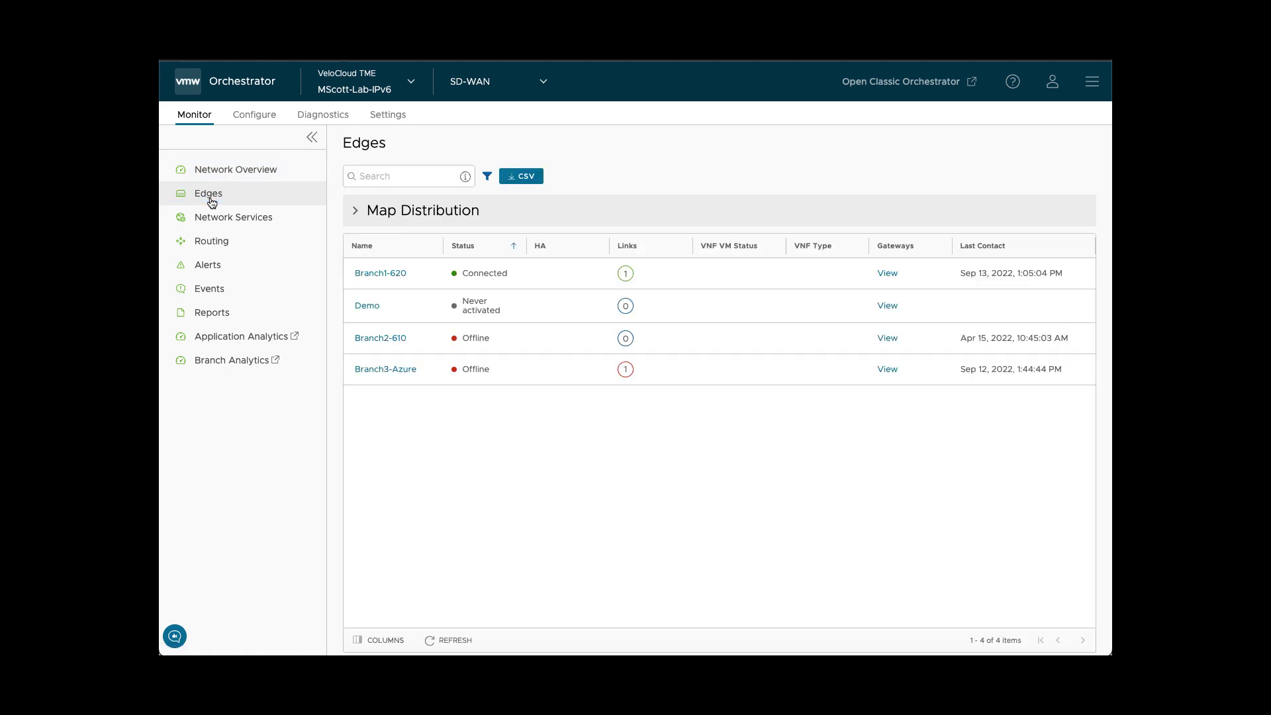
pyautogui.click(359, 211)
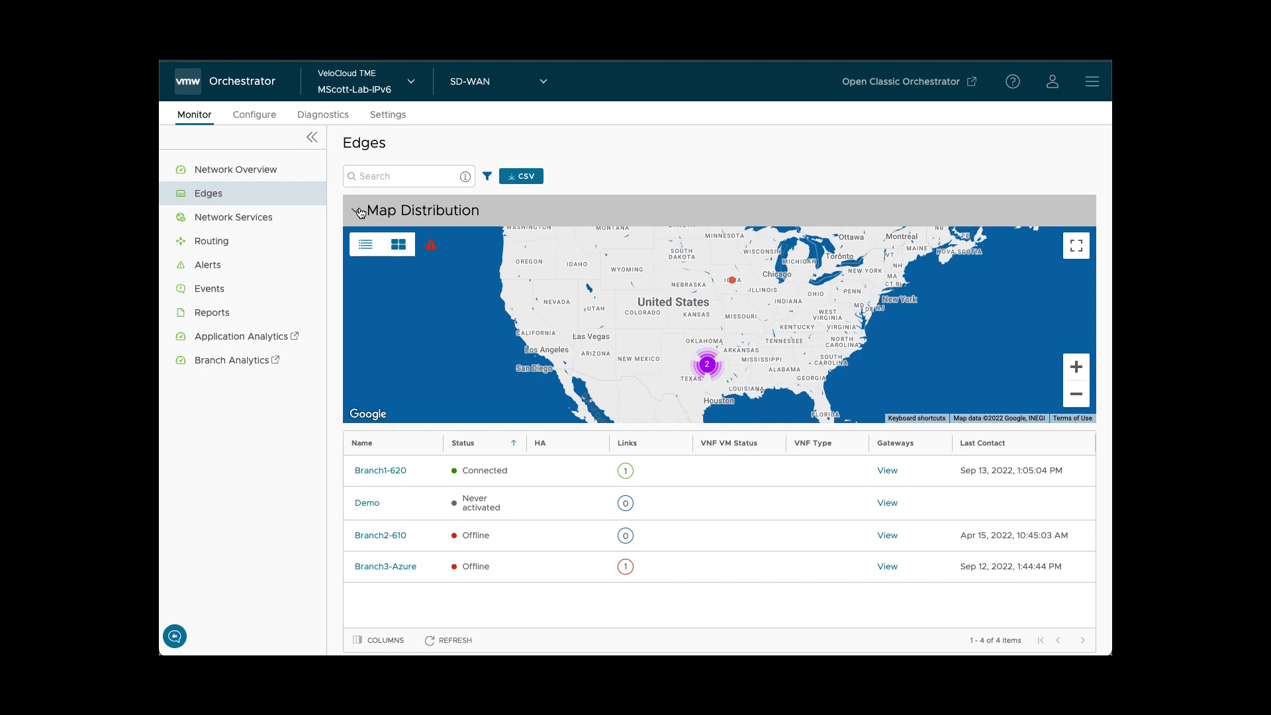
# Open the Branch1-620 edge and review its Overview throughput and QoE scores.
pyautogui.click(389, 476)
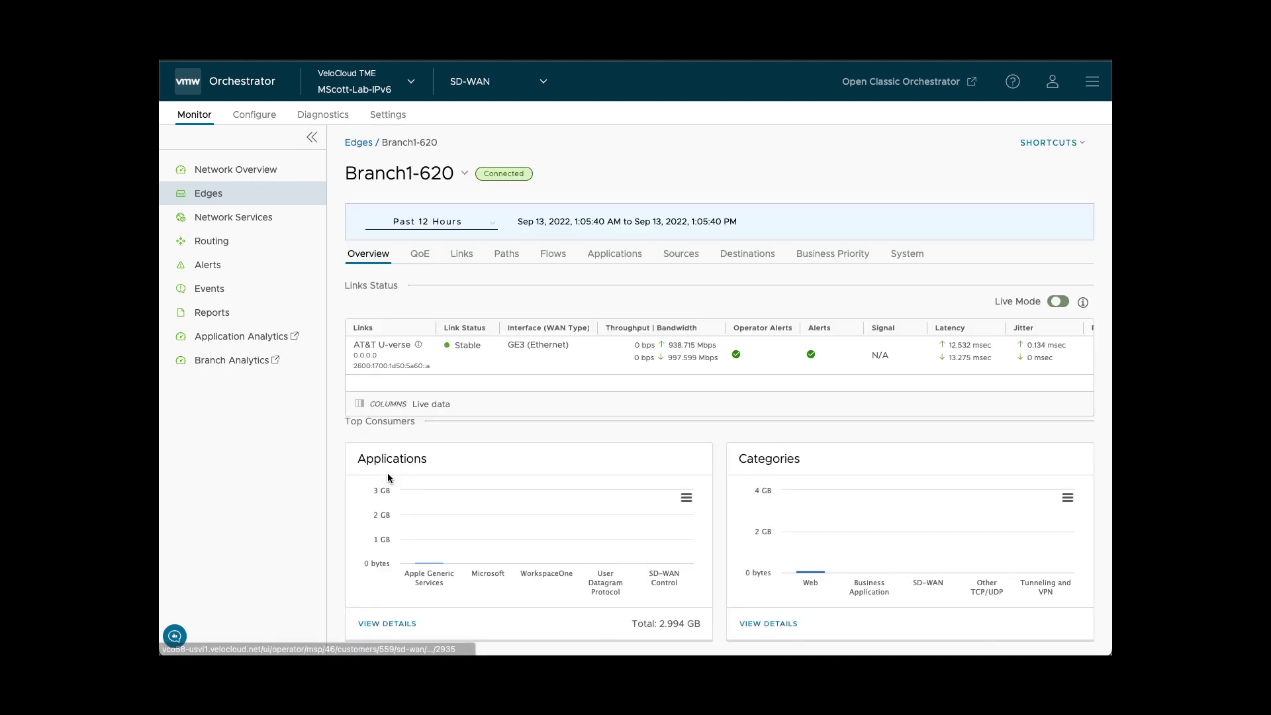
pyautogui.click(369, 255)
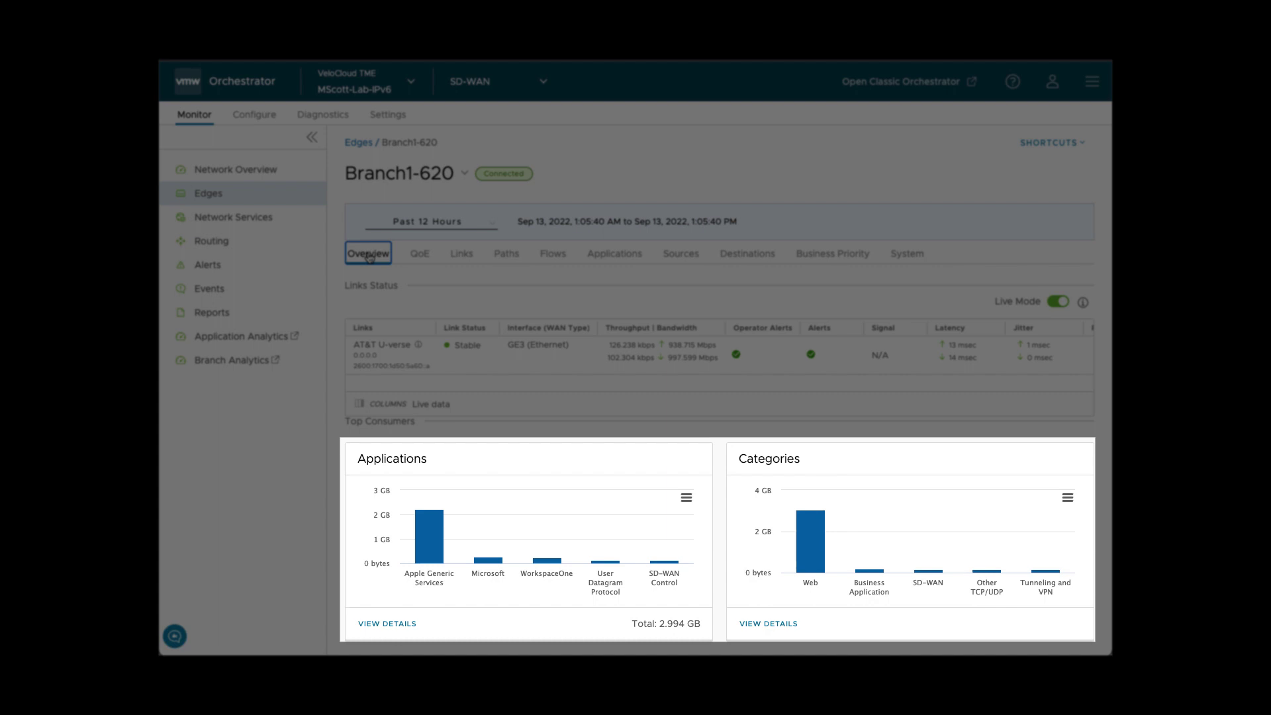
pyautogui.click(418, 256)
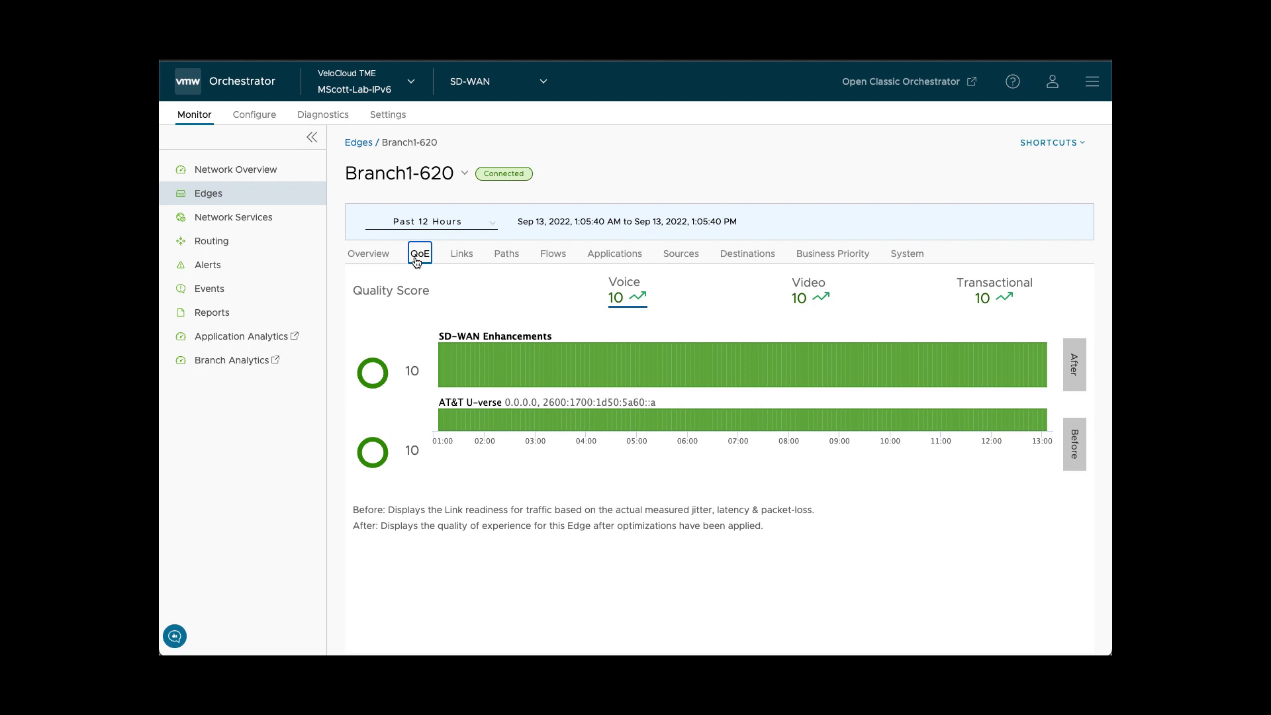
# Show Branch1-620's Links traffic charts and check the metric and time-range options.
pyautogui.click(457, 263)
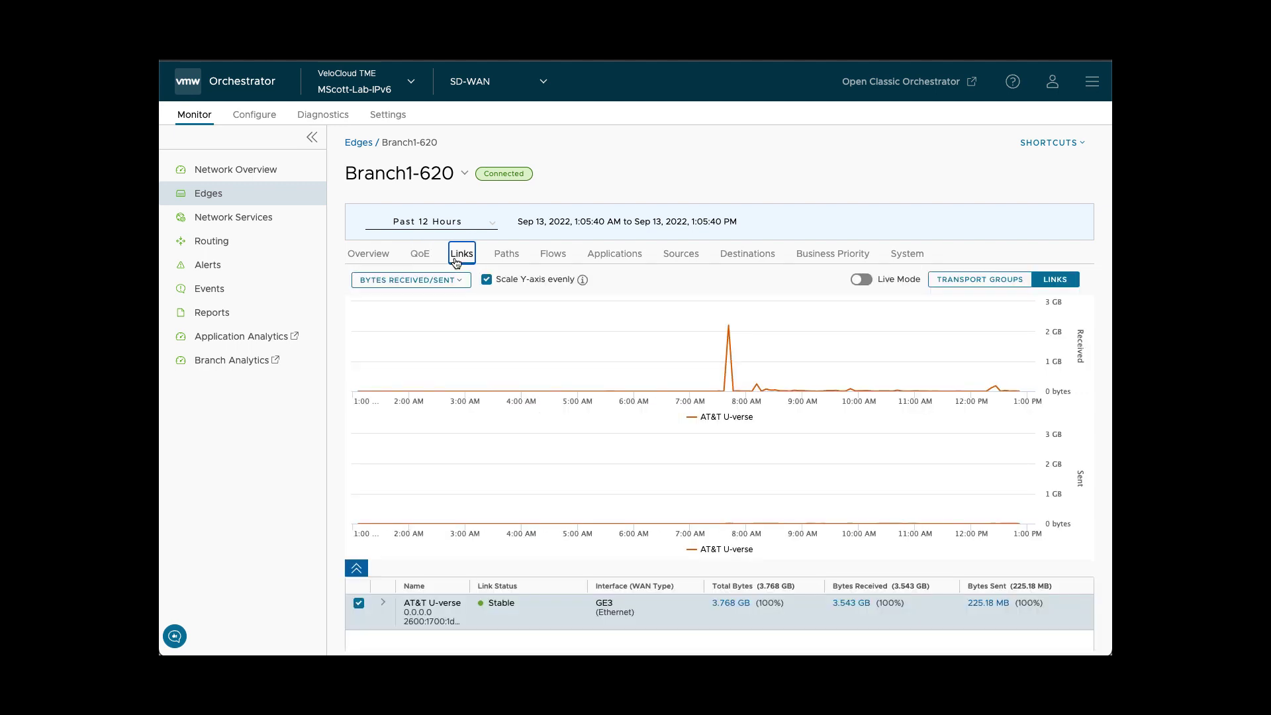
pyautogui.click(449, 281)
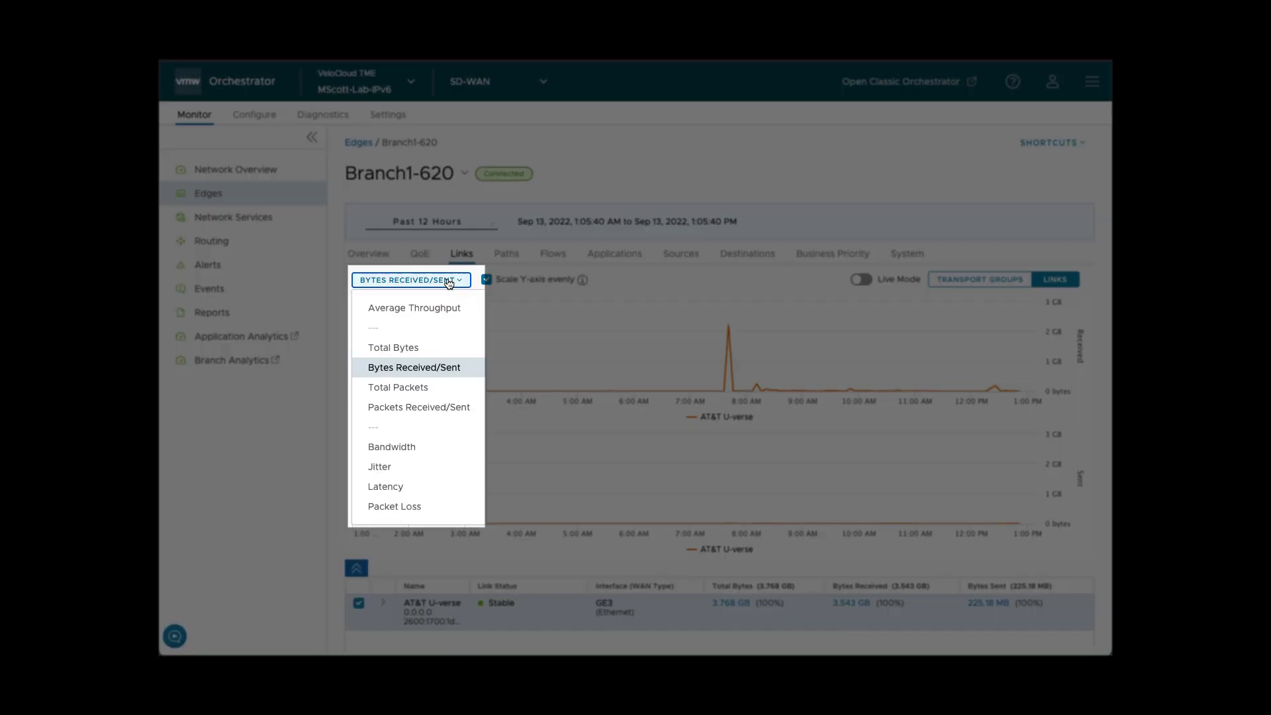
pyautogui.click(449, 281)
pyautogui.click(441, 225)
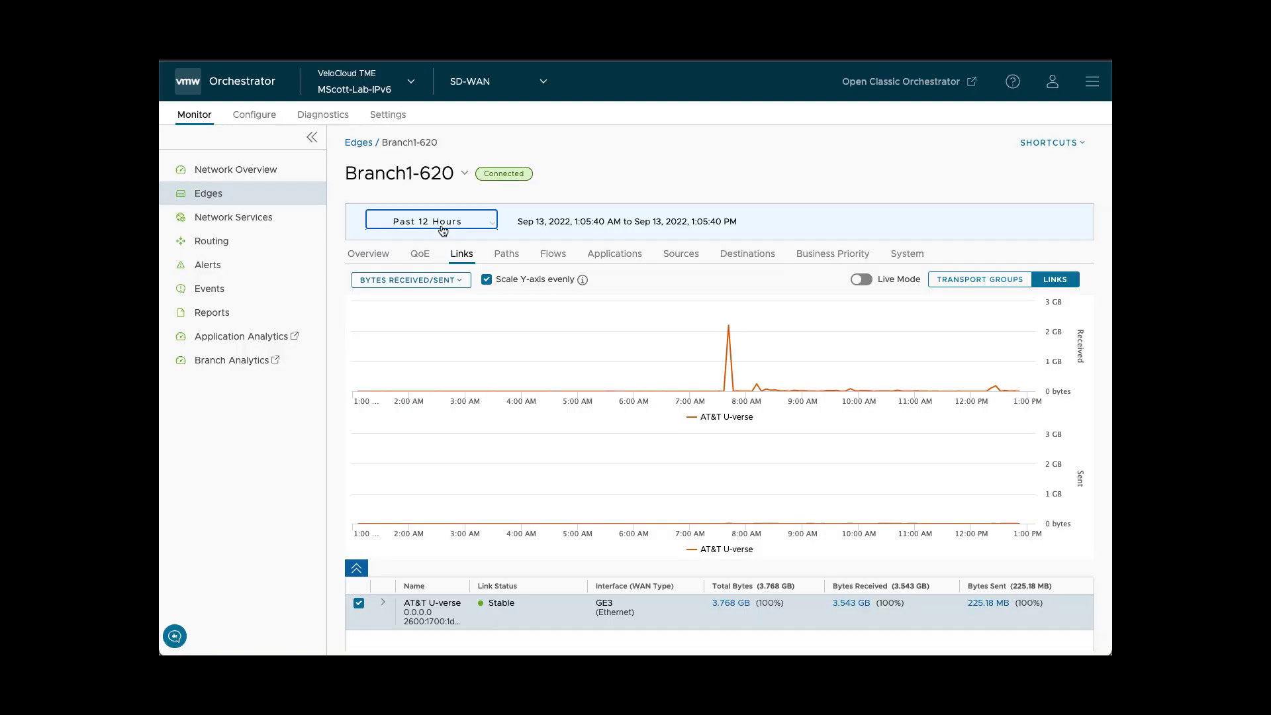
# Step through Branch1-620's Paths, Flows and Applications views, collapsing the charts to show the full applications table.
pyautogui.click(507, 255)
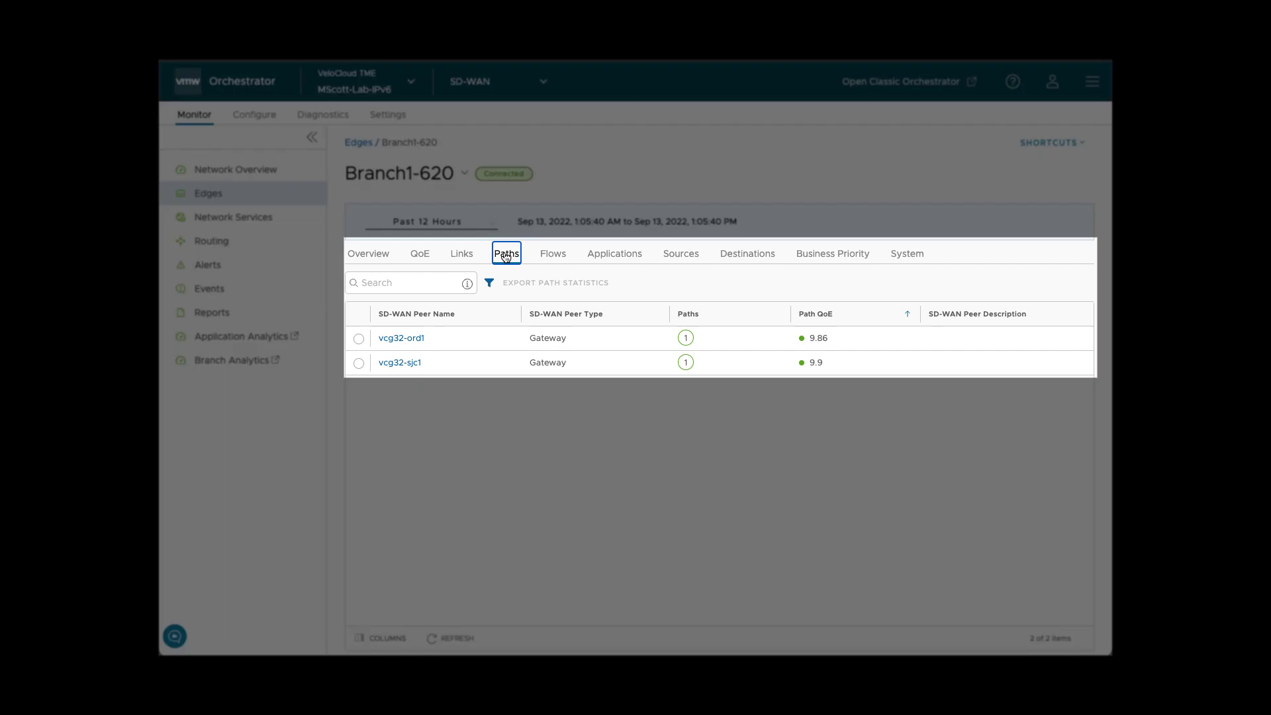
pyautogui.click(552, 255)
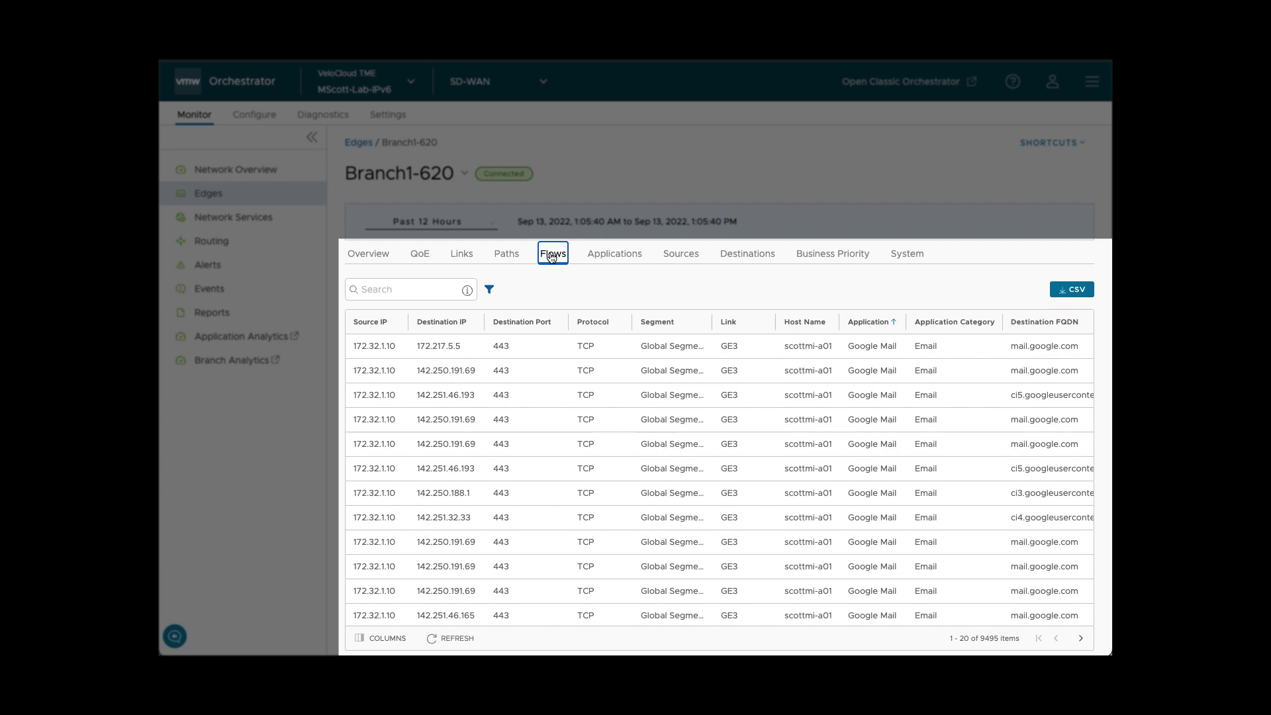
pyautogui.click(594, 257)
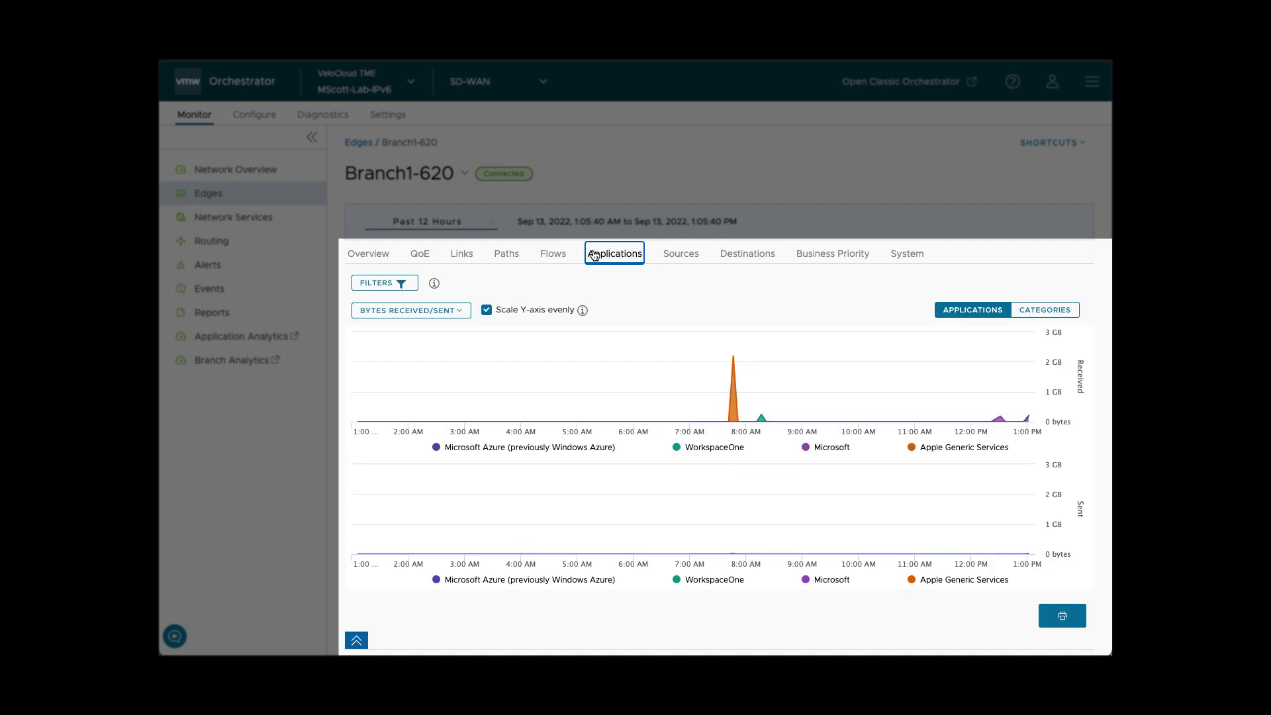
pyautogui.click(356, 640)
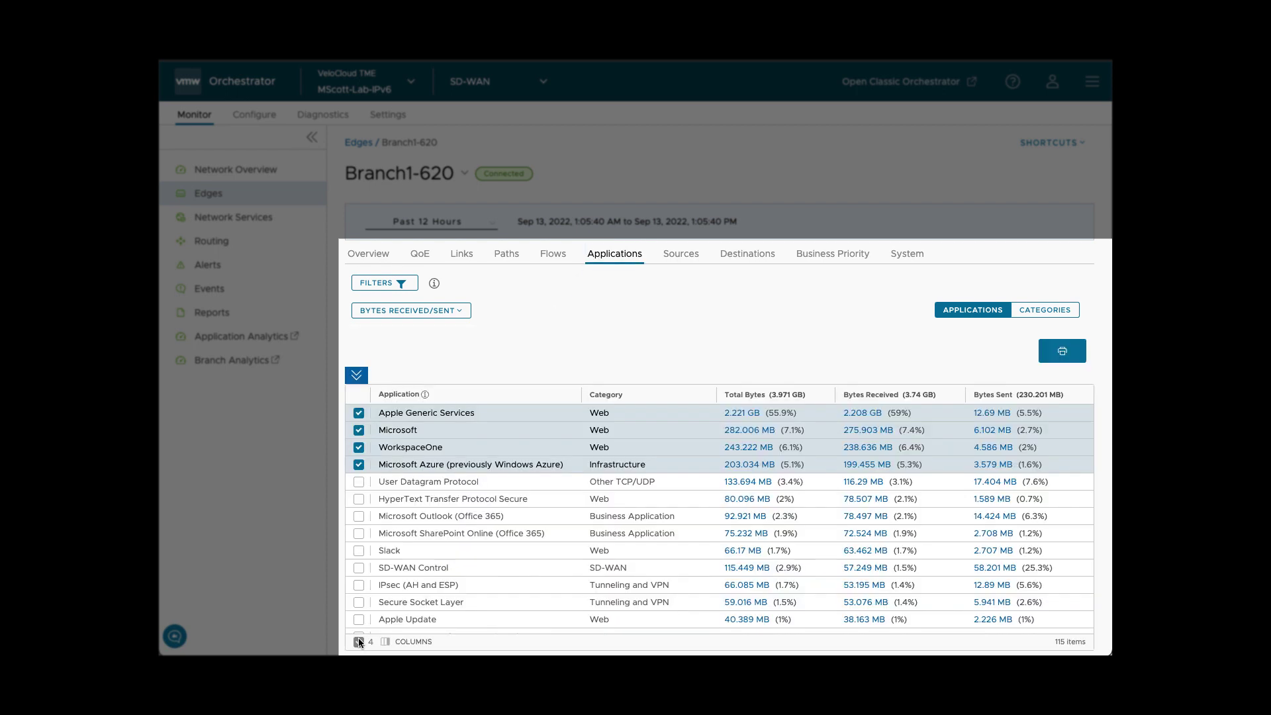
# Review Branch1-620's Sources and Destinations traffic with the charts hidden, then open the Reports list.
pyautogui.click(682, 257)
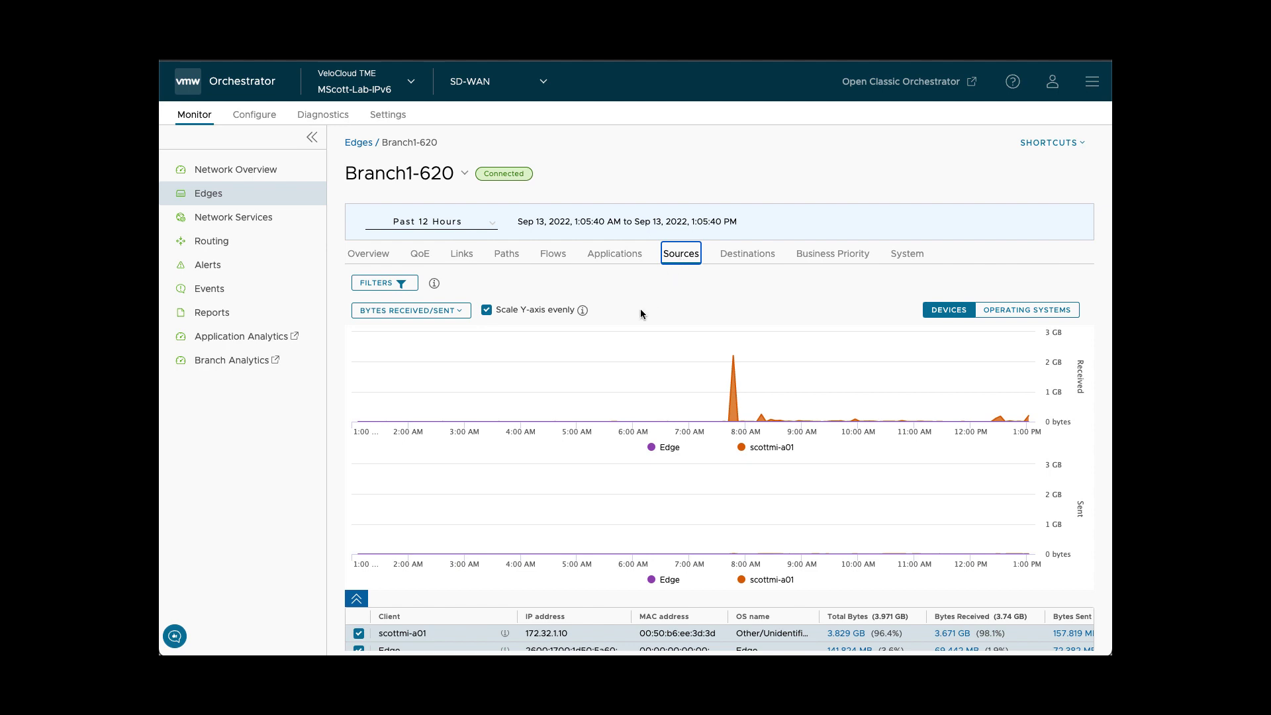
pyautogui.click(359, 600)
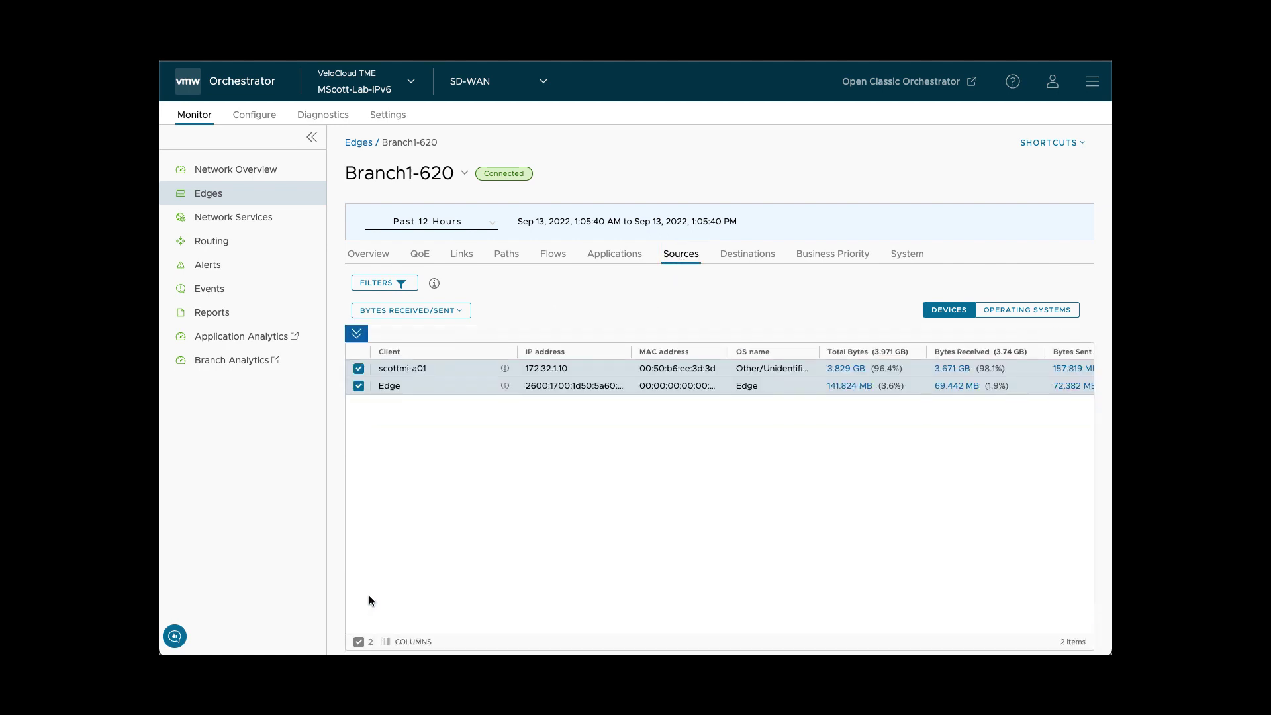
pyautogui.click(737, 255)
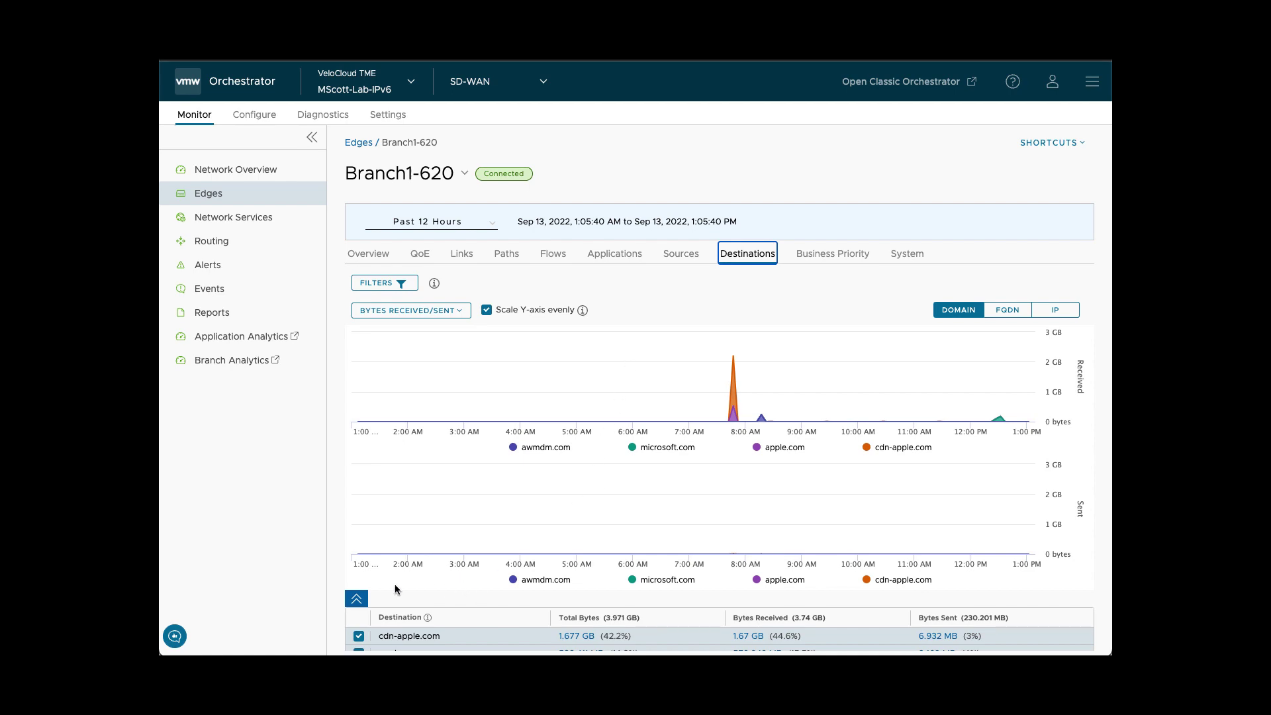
pyautogui.click(358, 599)
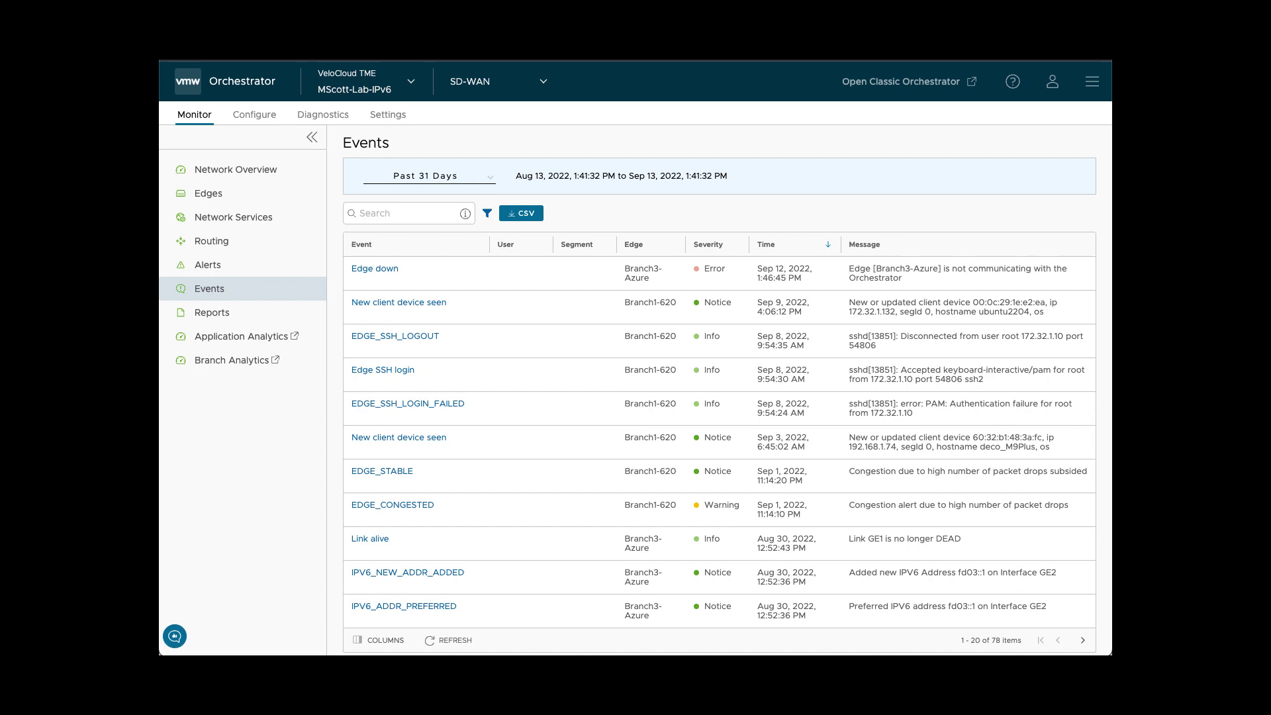
pyautogui.click(212, 313)
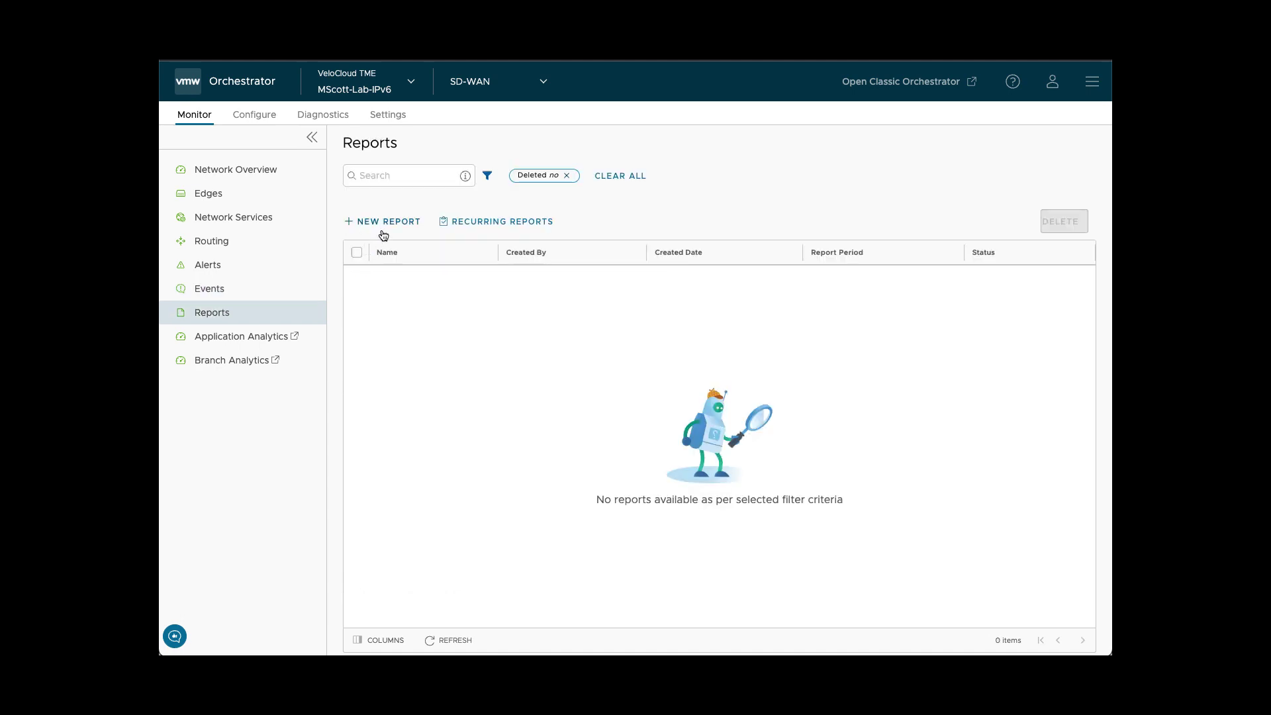
# Open Branch1-620's edge configuration and review its Interfaces, Business Policy rules and Firewall settings.
pyautogui.click(382, 226)
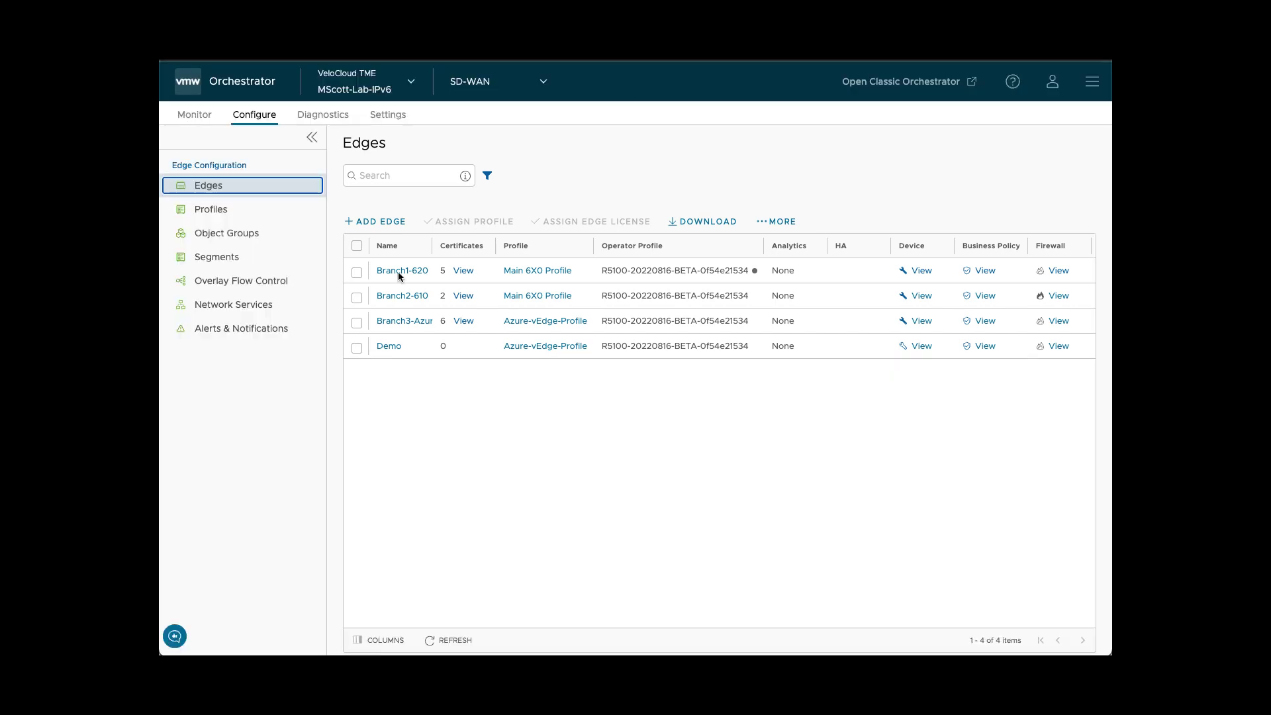
pyautogui.click(399, 271)
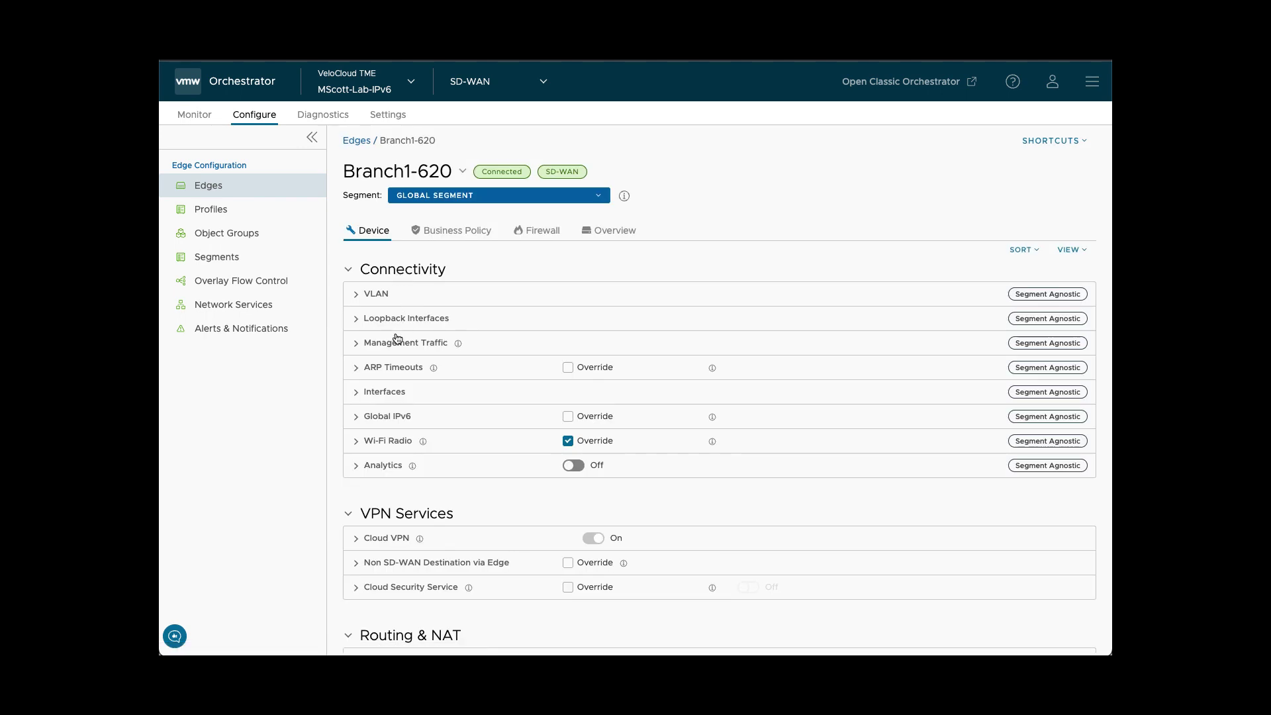
pyautogui.click(359, 394)
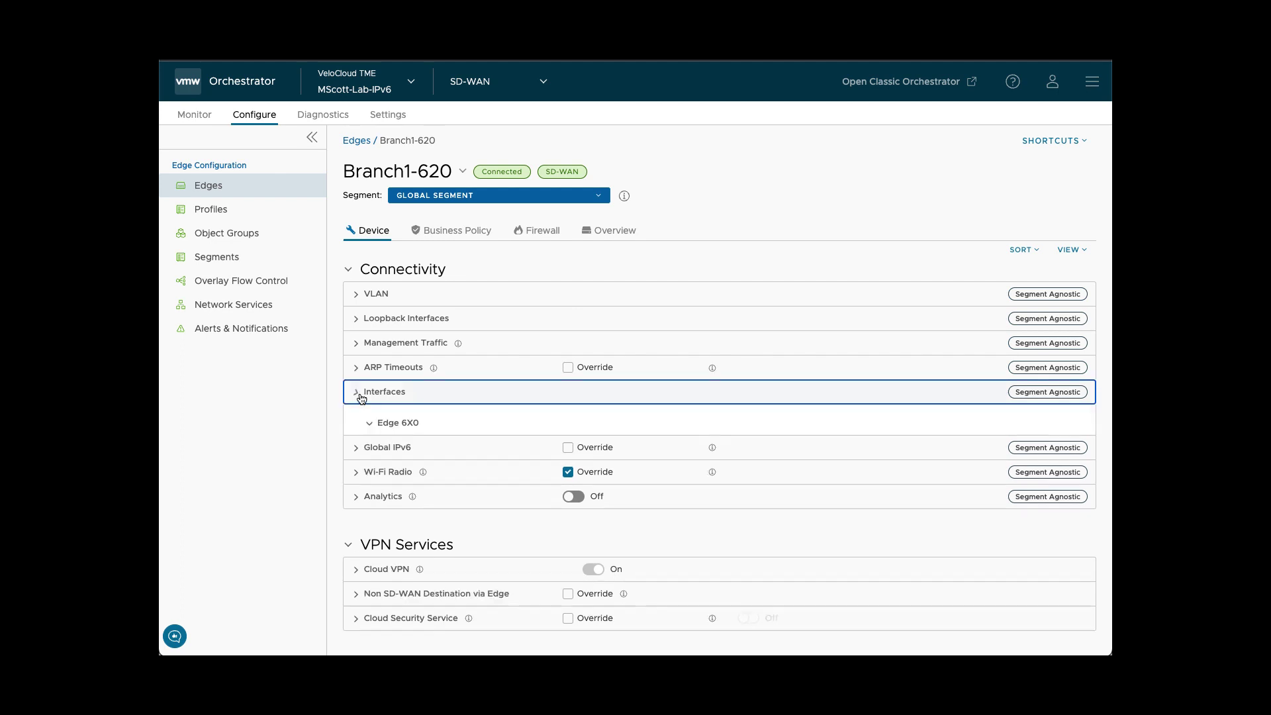
pyautogui.scroll(-3, 463, 450)
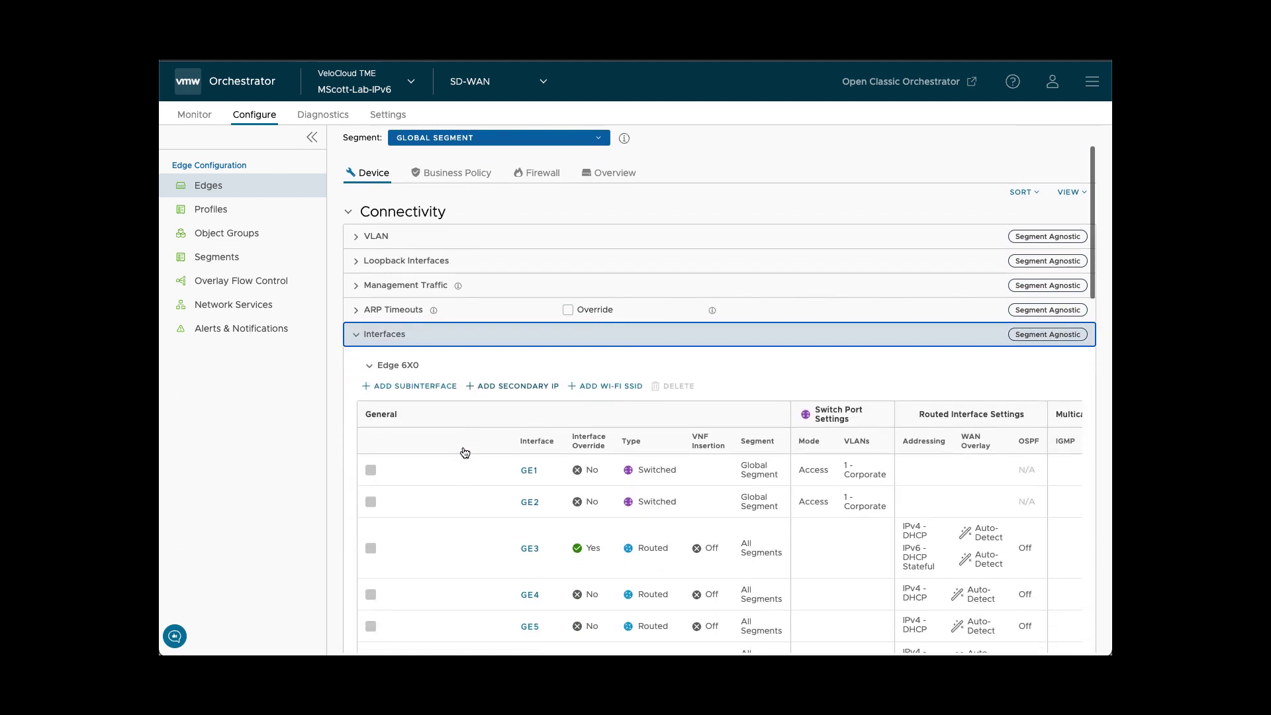
pyautogui.scroll(-3, 463, 447)
pyautogui.scroll(10, 463, 397)
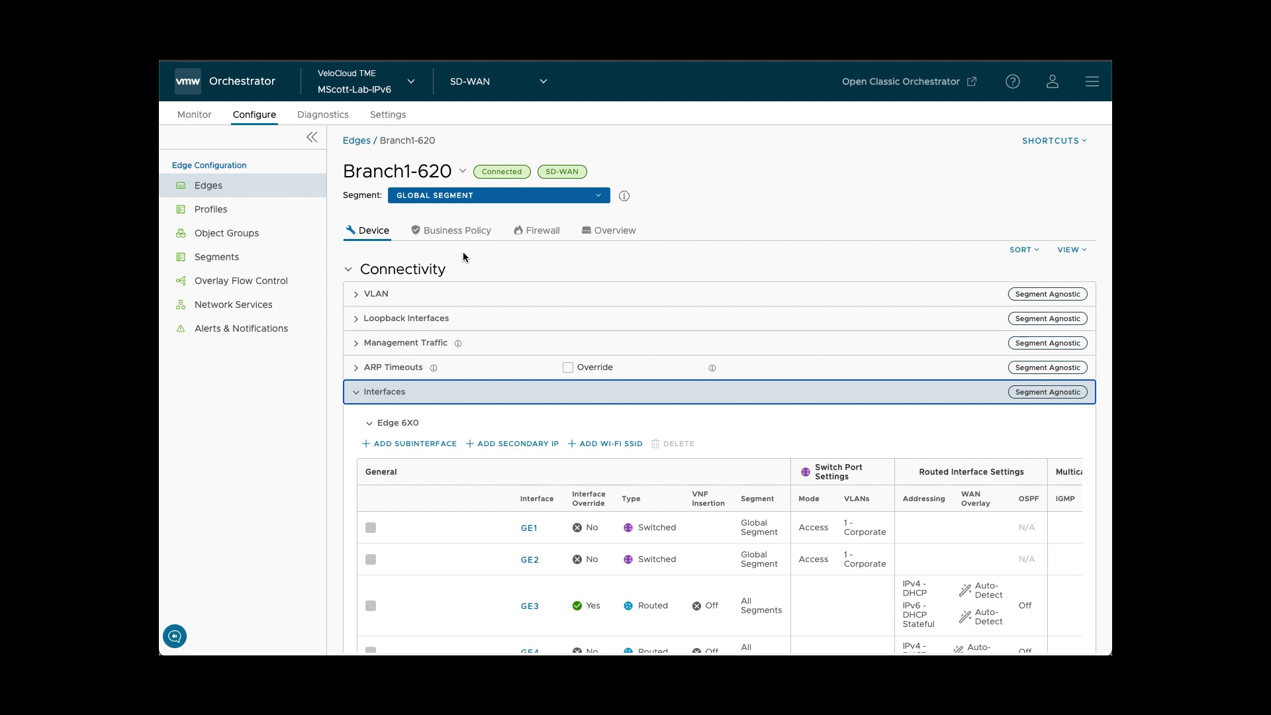
pyautogui.click(457, 231)
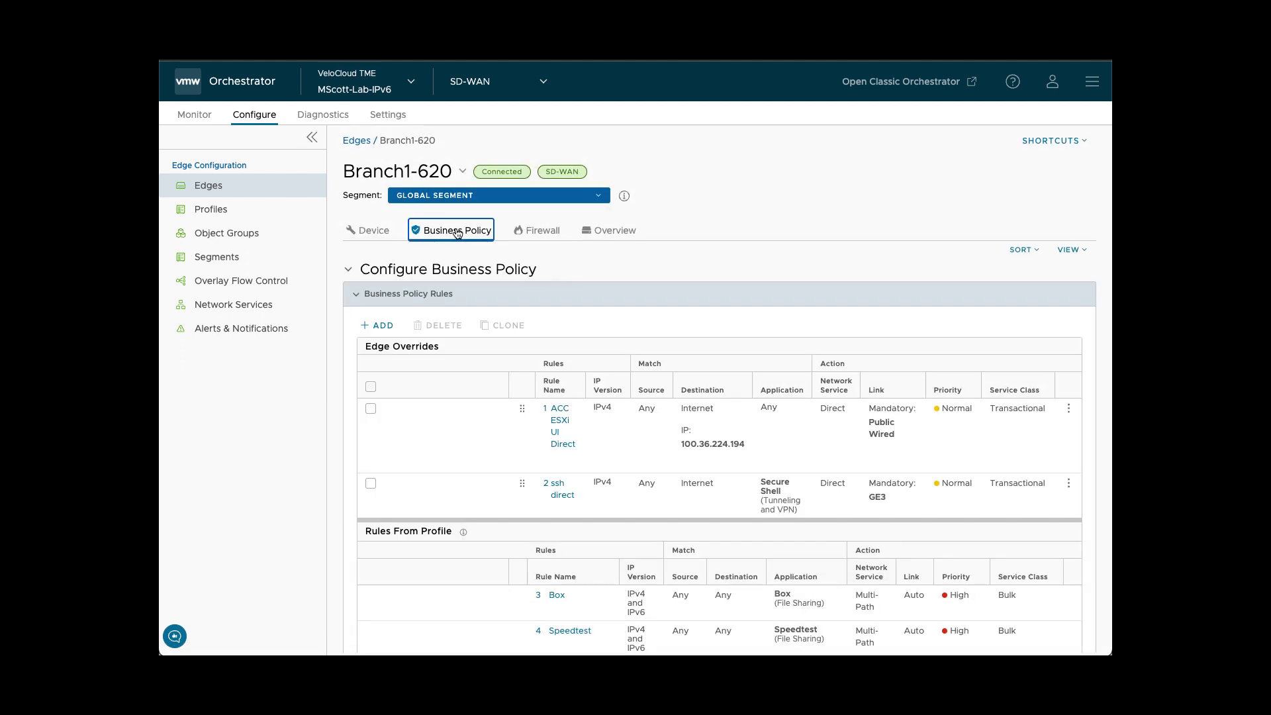
pyautogui.click(523, 231)
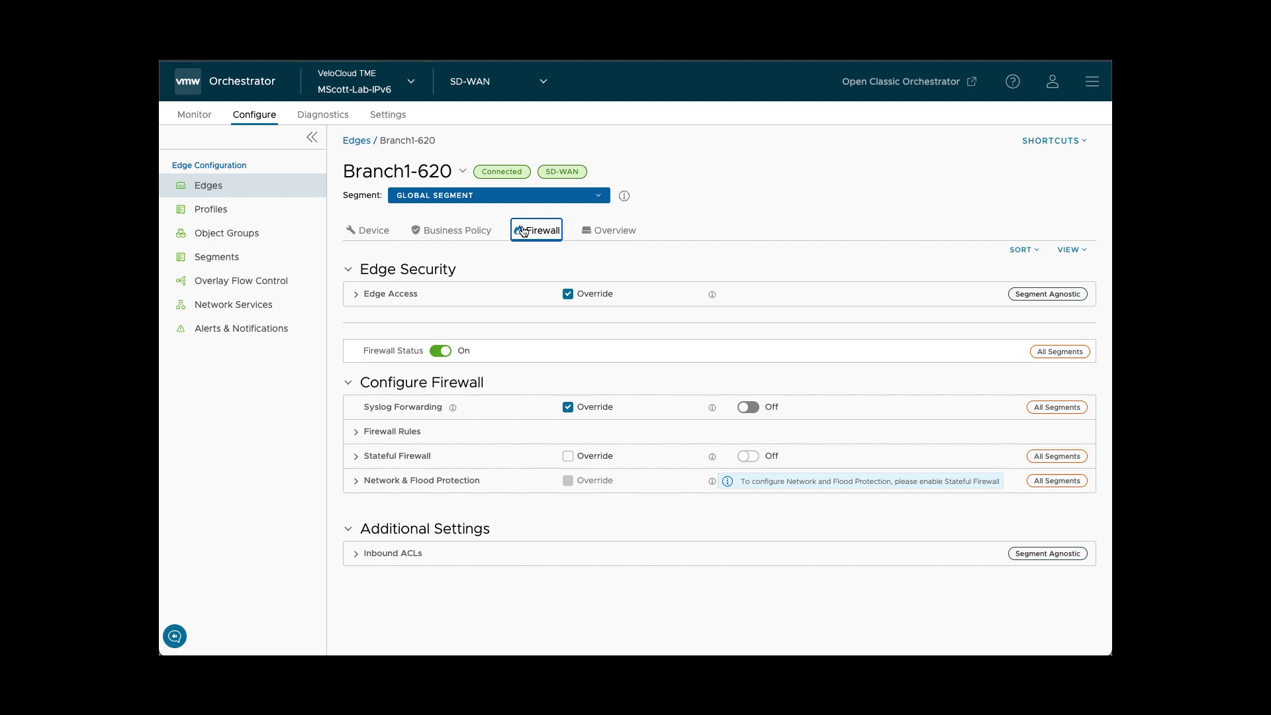
# Browse the configuration Profiles list, then open the Network Services page.
pyautogui.click(210, 210)
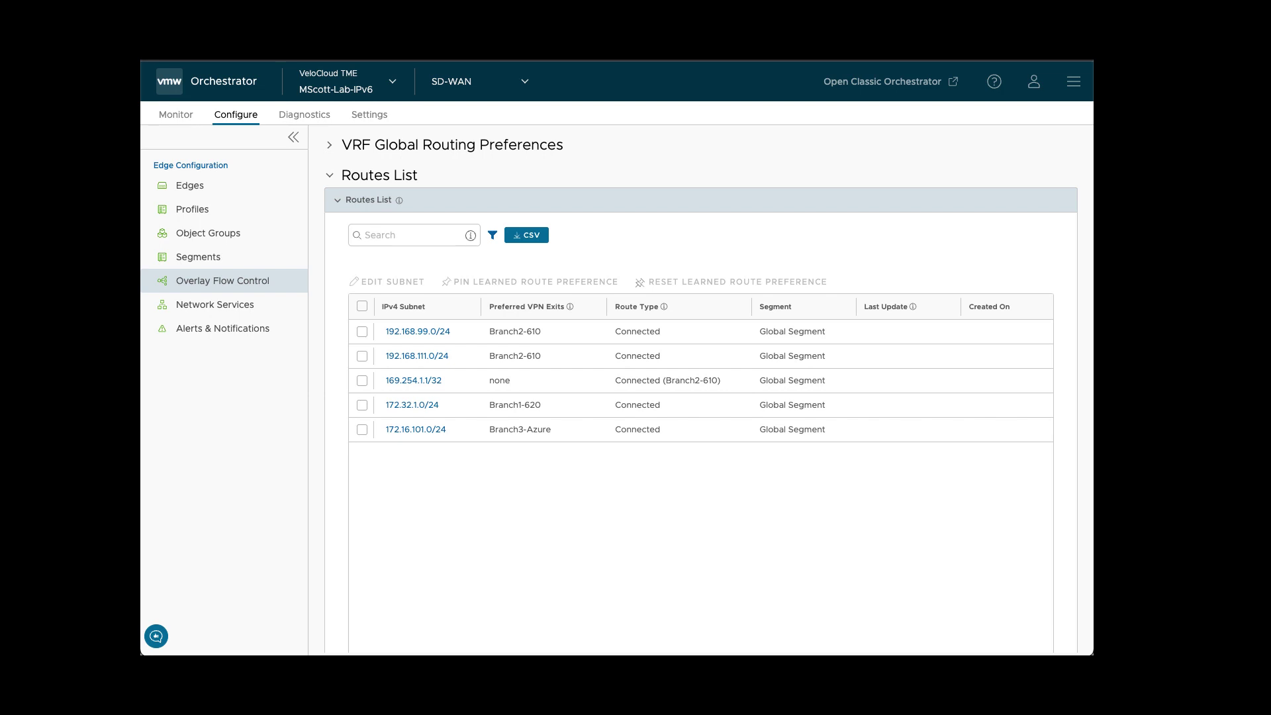
pyautogui.click(214, 305)
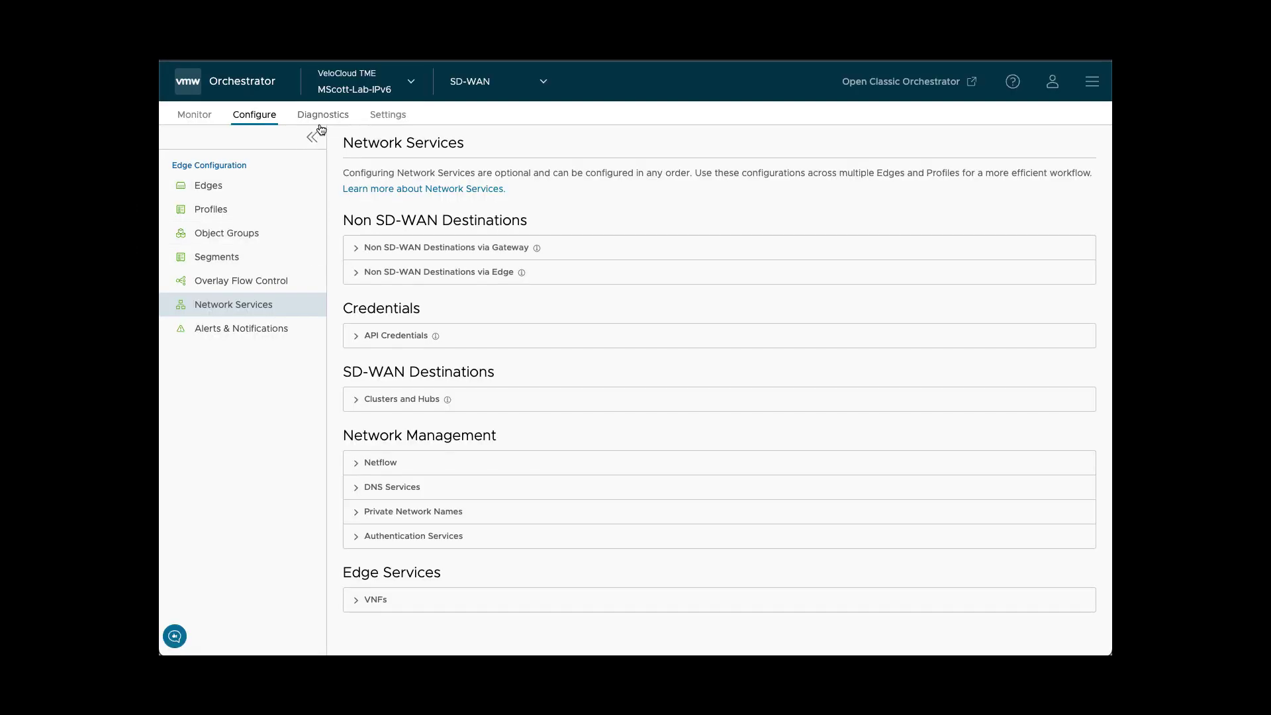
# In Diagnostics, open the remote diagnostic tests for Branch1-620.
pyautogui.click(304, 118)
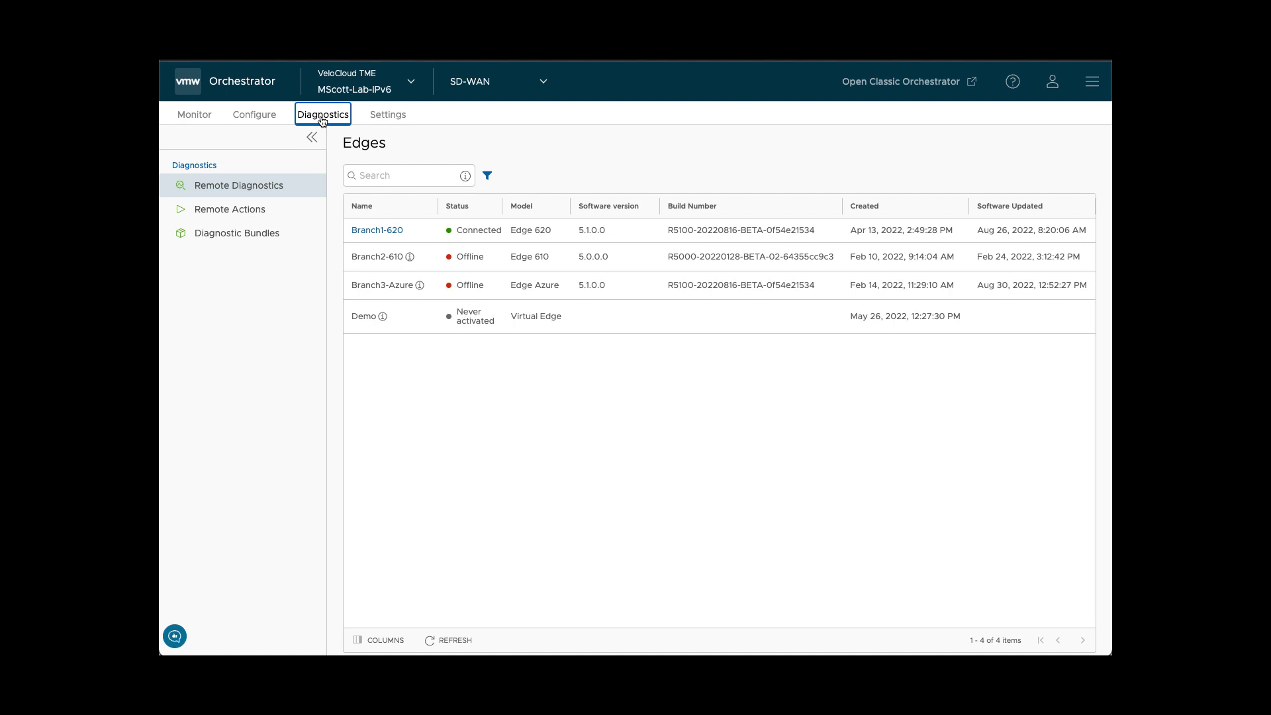
pyautogui.click(262, 187)
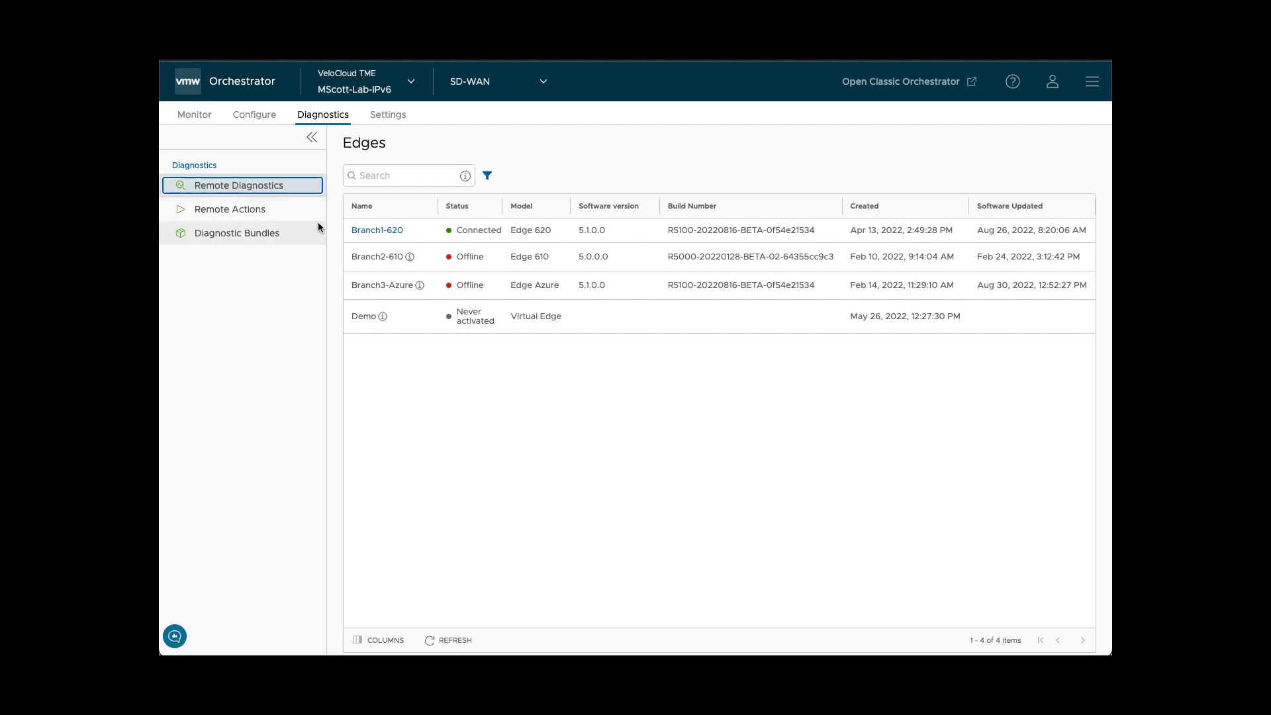
pyautogui.click(383, 229)
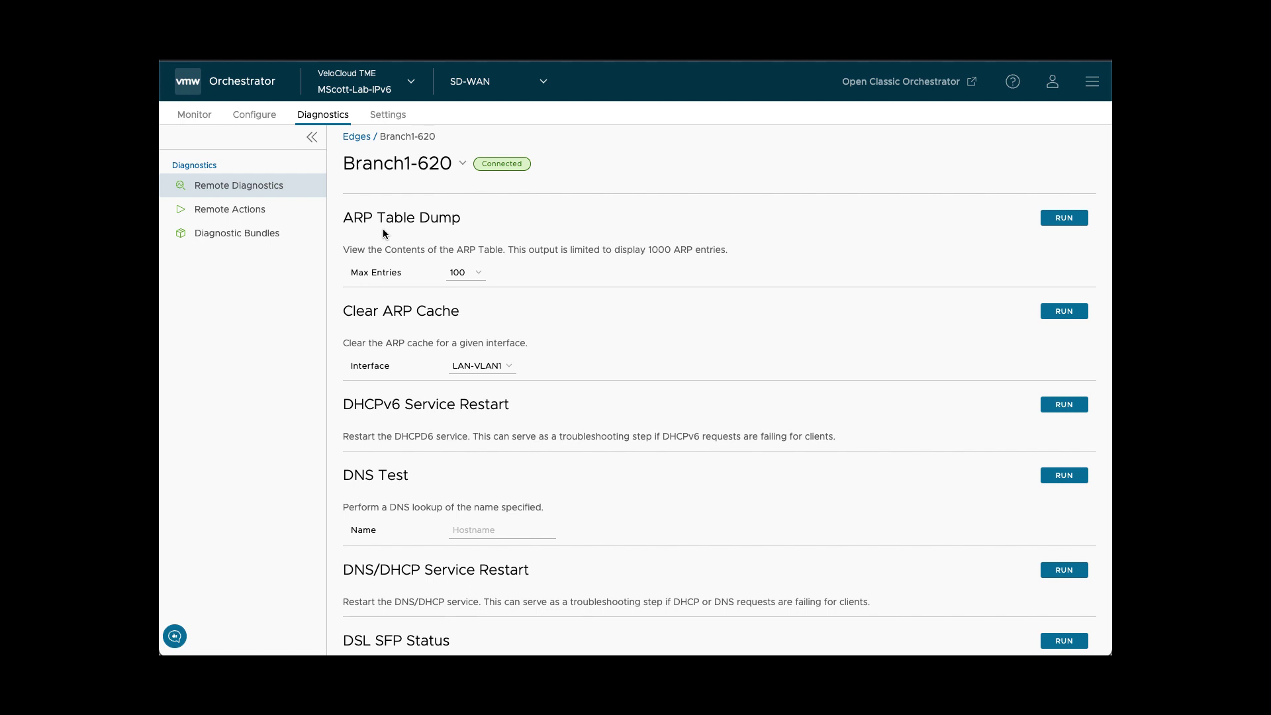
# Select Branch1-620 in Remote Actions, check its further actions, then go to Diagnostic Bundles.
pyautogui.click(264, 210)
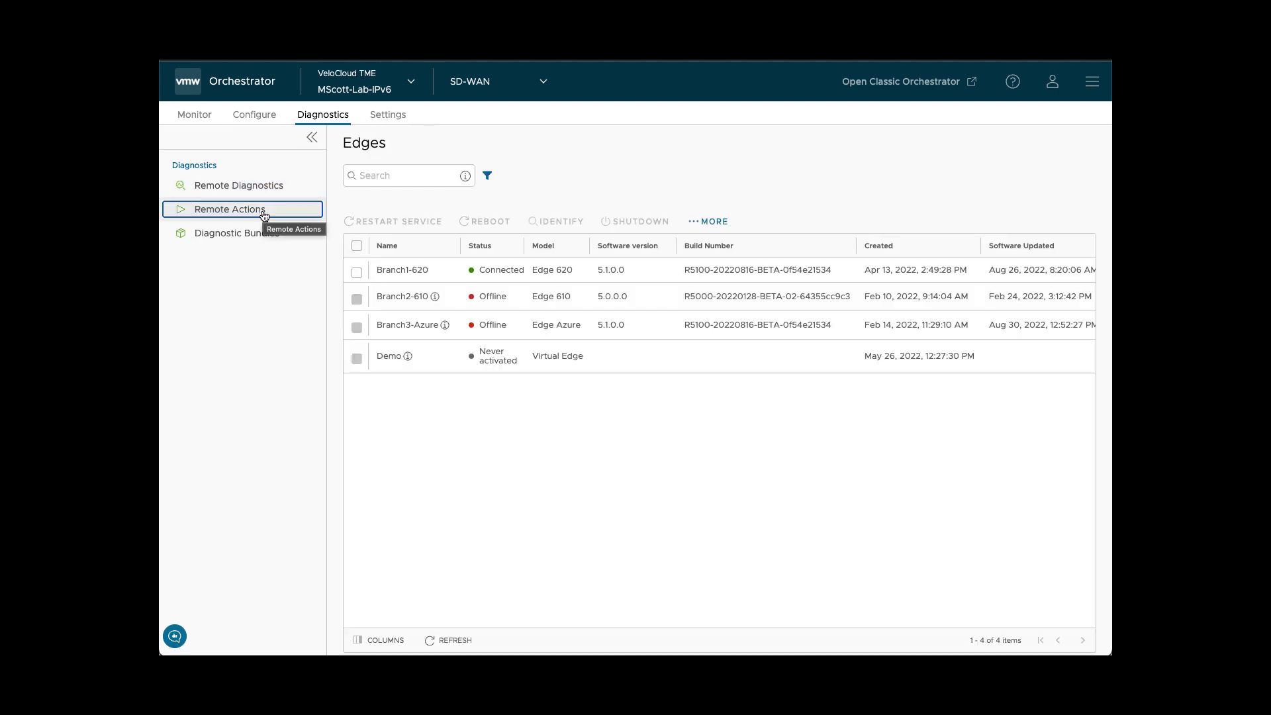
pyautogui.click(357, 272)
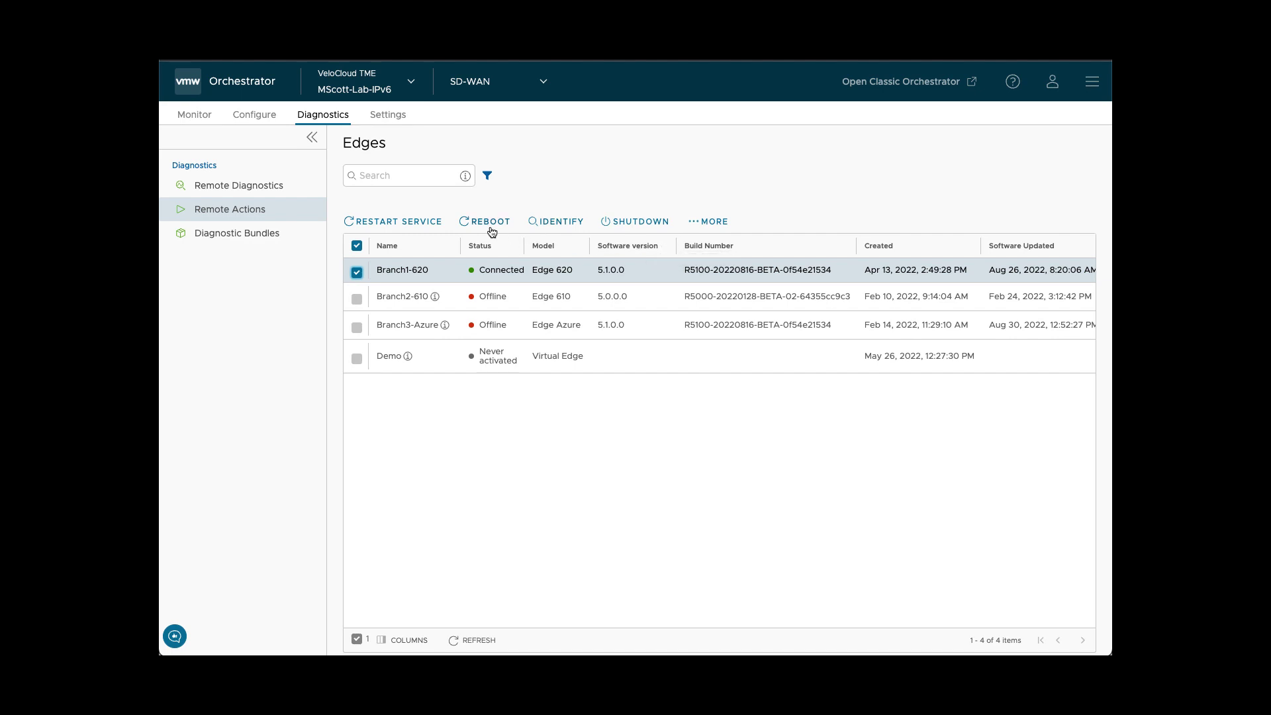
pyautogui.click(702, 226)
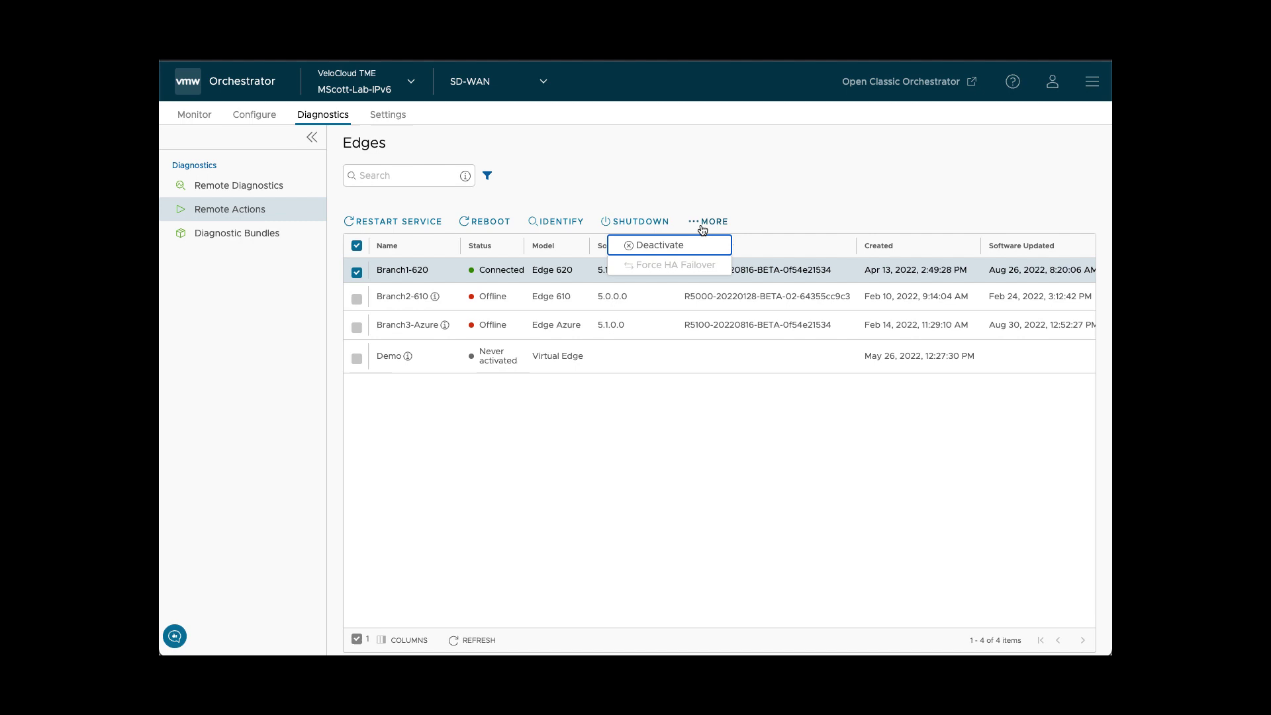
pyautogui.click(237, 234)
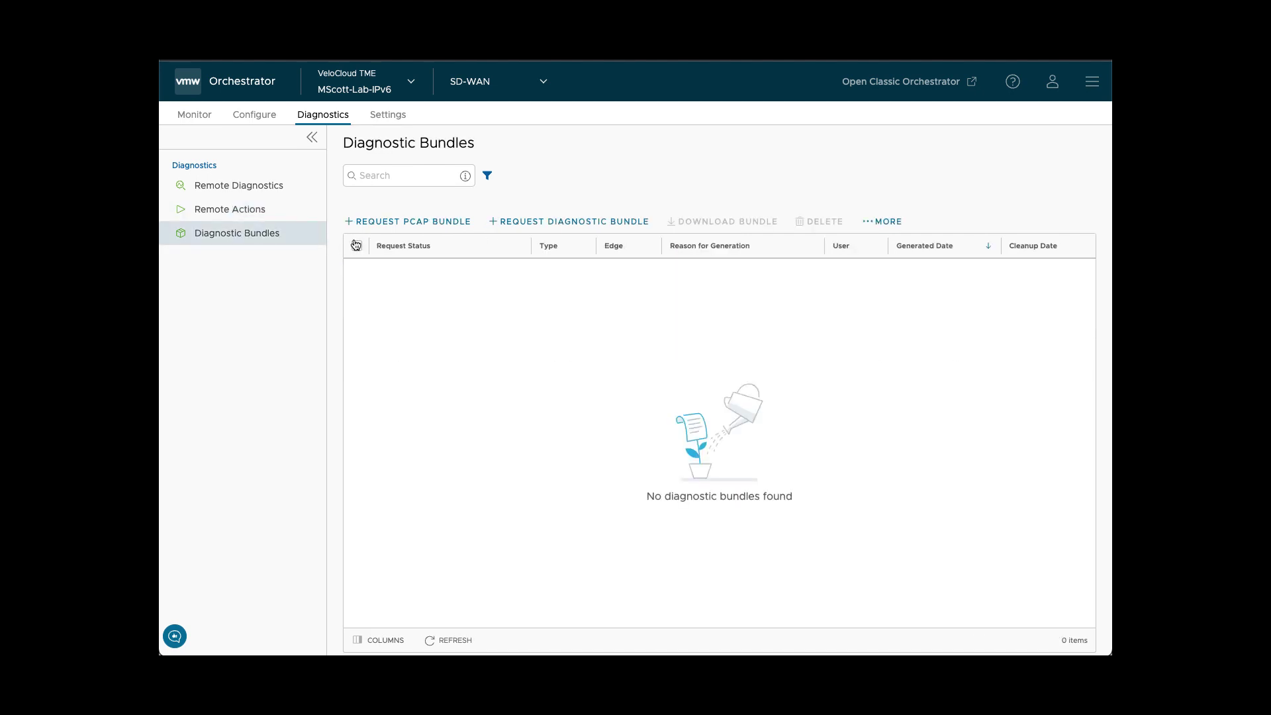
# Open and cancel the PCAP bundle request, then open and close the diagnostic bundle request form.
pyautogui.click(405, 227)
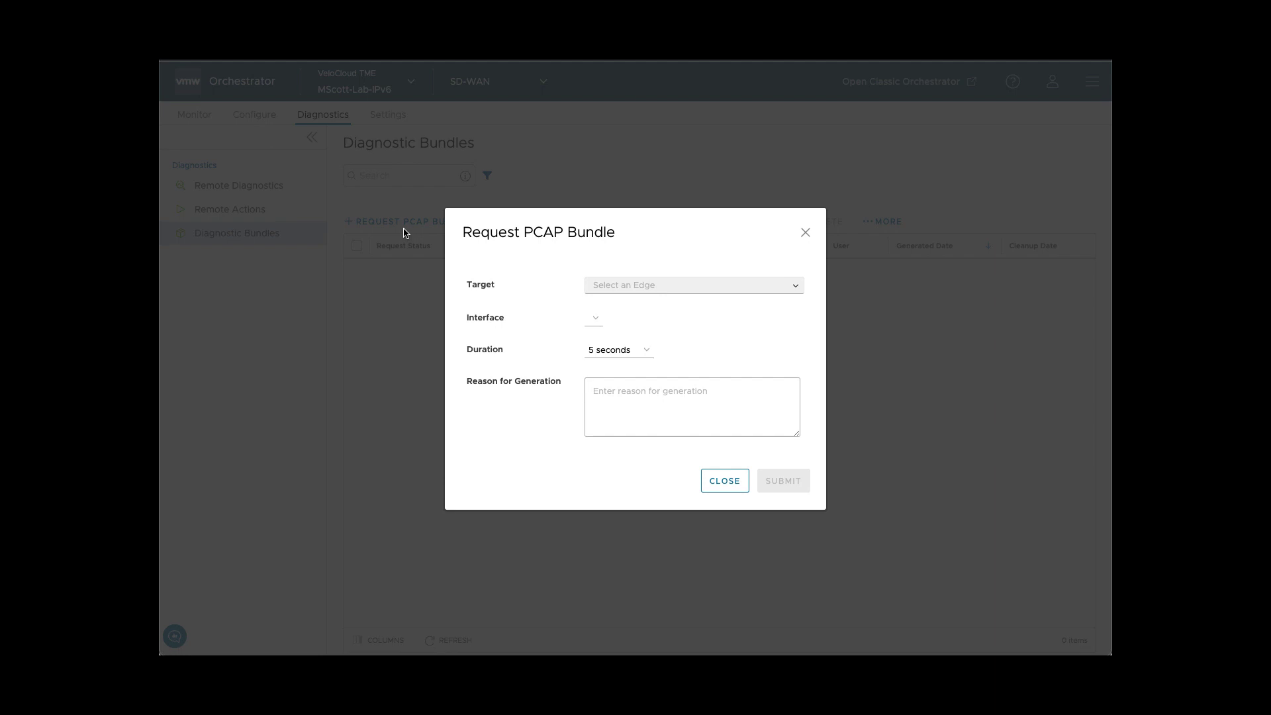
pyautogui.click(722, 483)
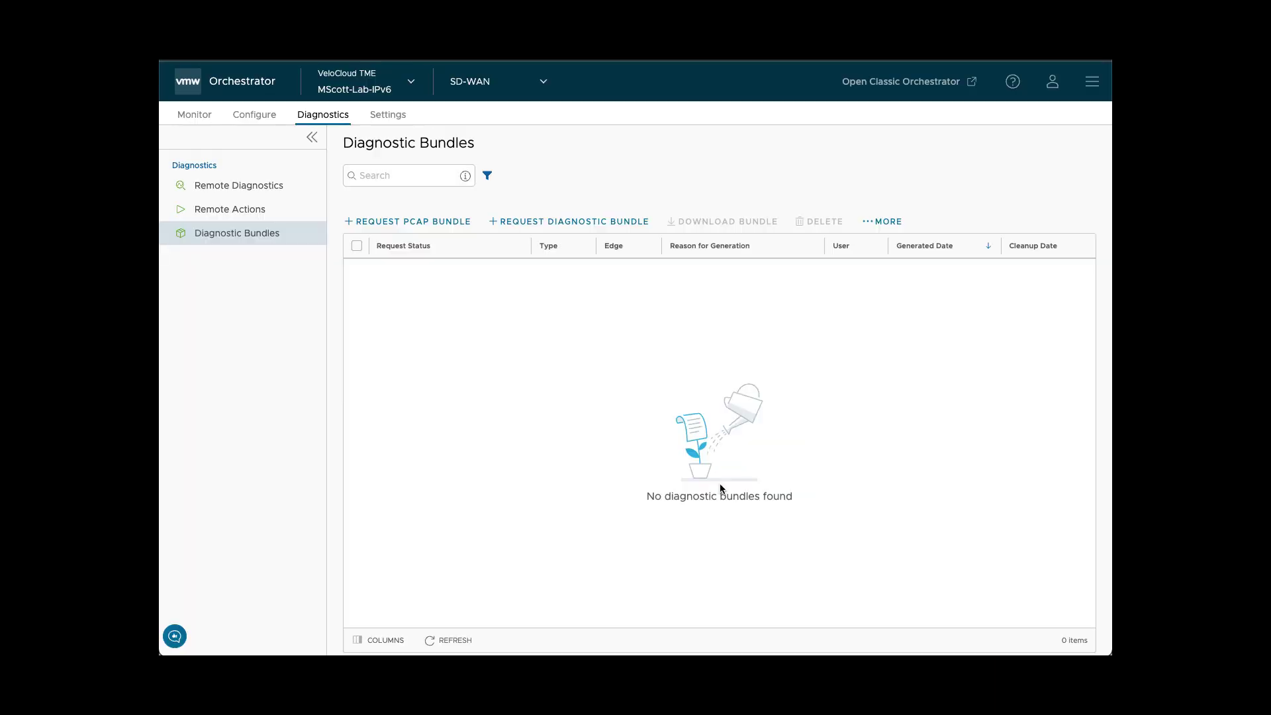
pyautogui.click(542, 221)
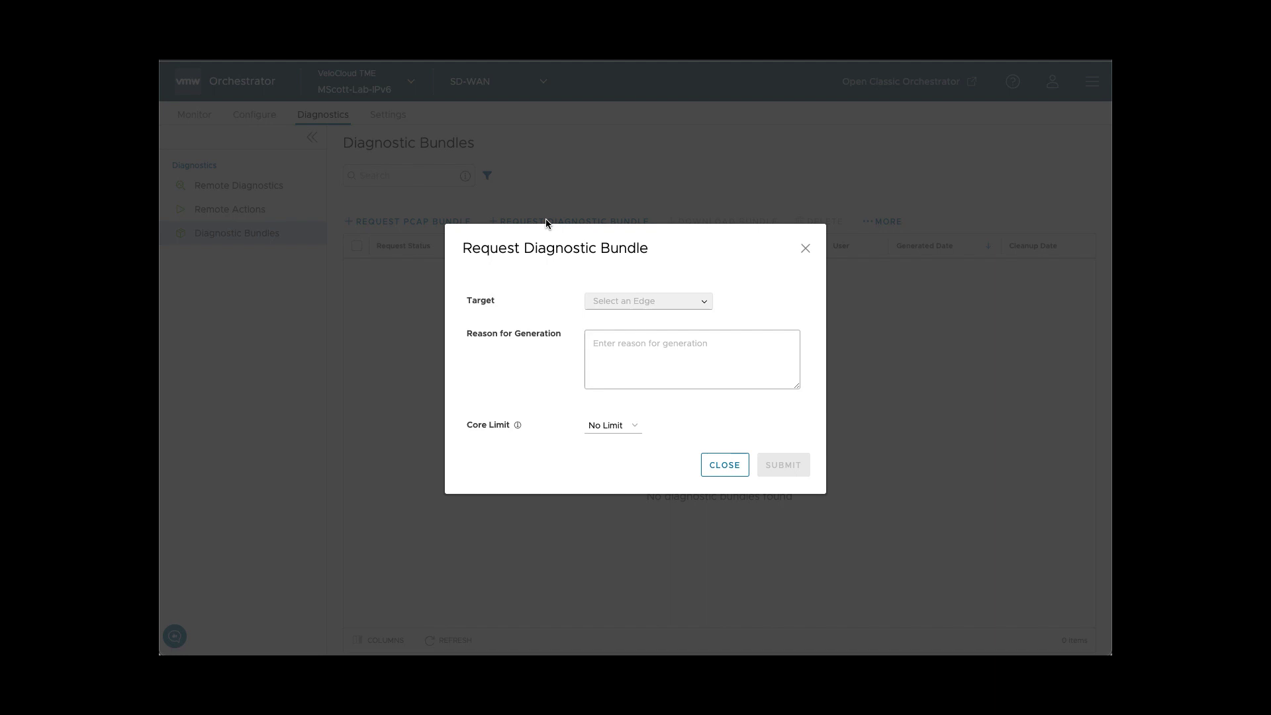
pyautogui.click(724, 465)
# Open the Settings area's Edge Management page with Configuration Updates and Software & Firmware Images.
pyautogui.click(394, 117)
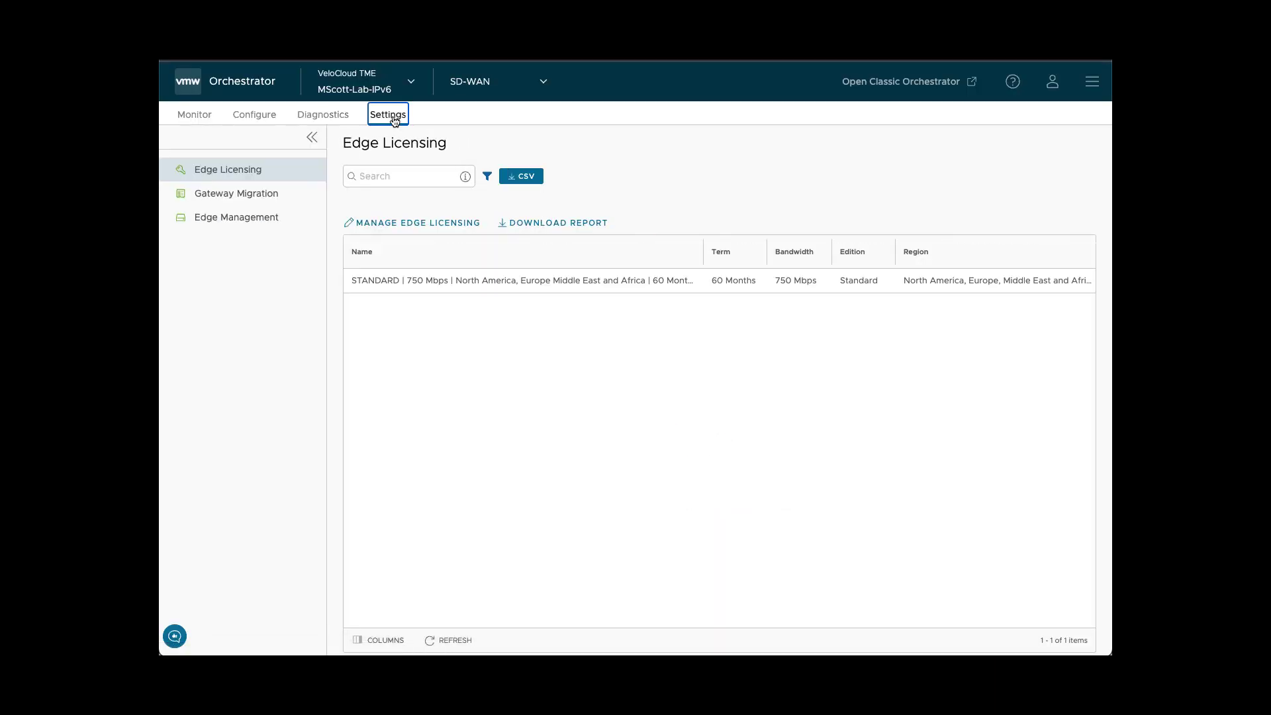
pyautogui.click(236, 174)
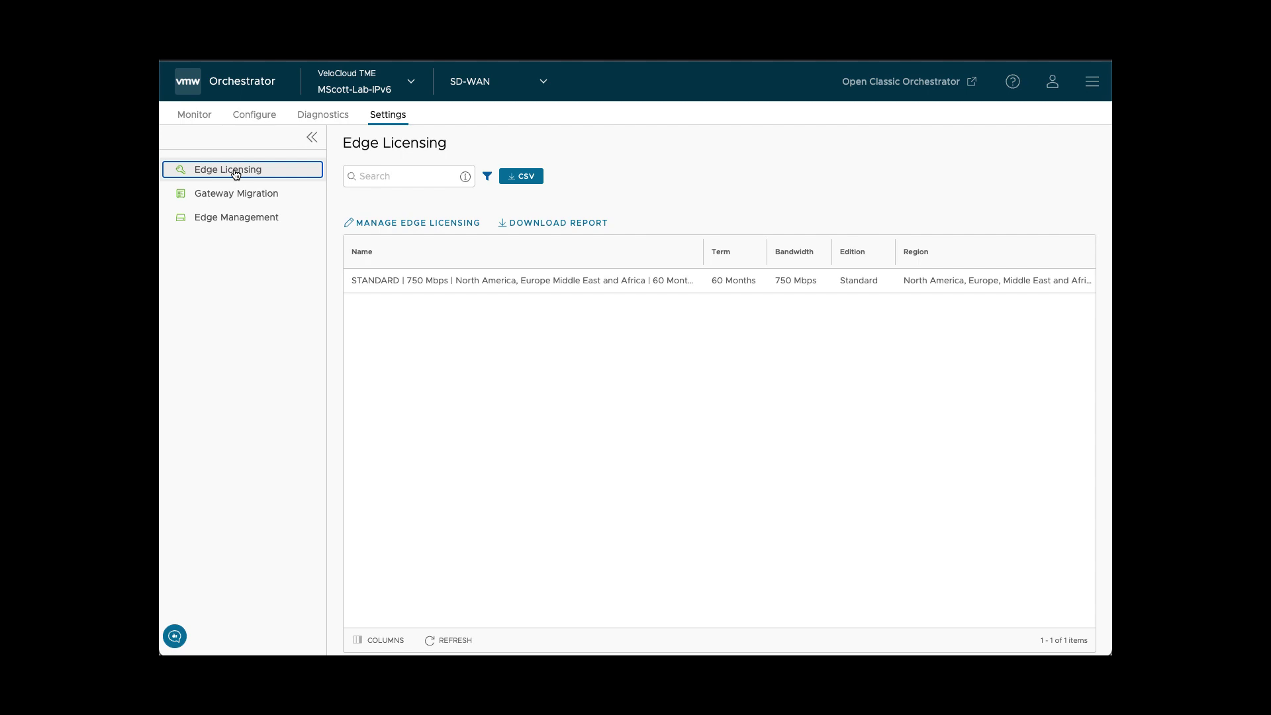
pyautogui.click(232, 219)
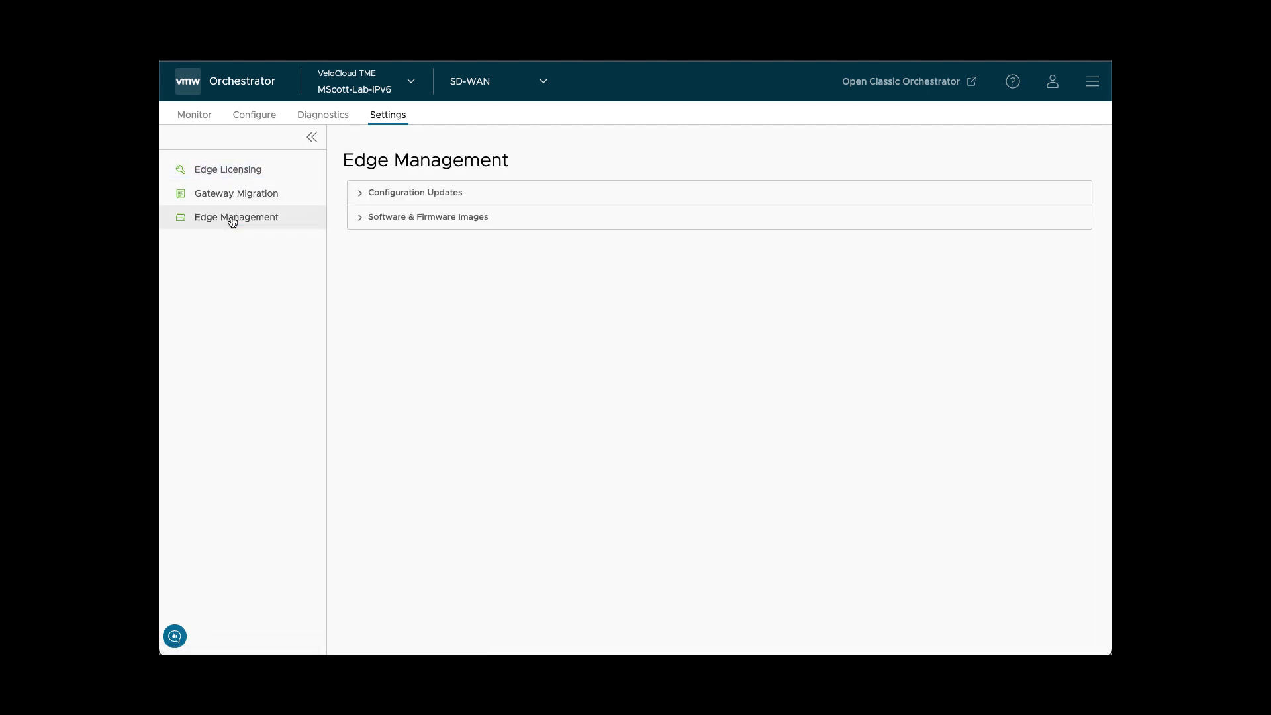